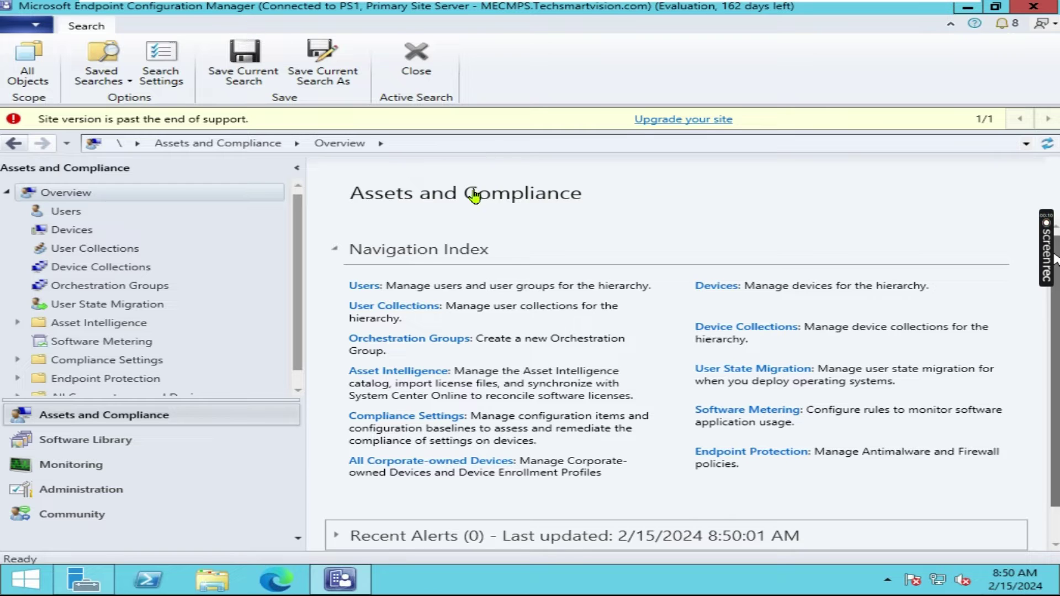
Go to Administration > Site Configuration > Servers and Site System Roles.
{"action": "left_click", "coordinate": [107, 490]}
{"action": "left_click", "coordinate": [41, 269]}
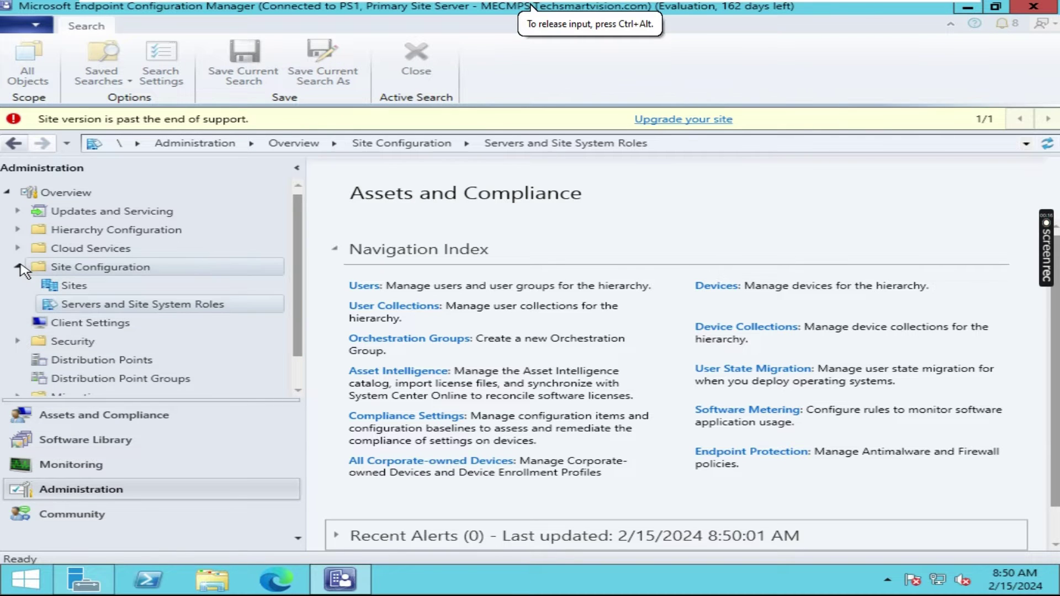
{"action": "left_click", "coordinate": [17, 268]}
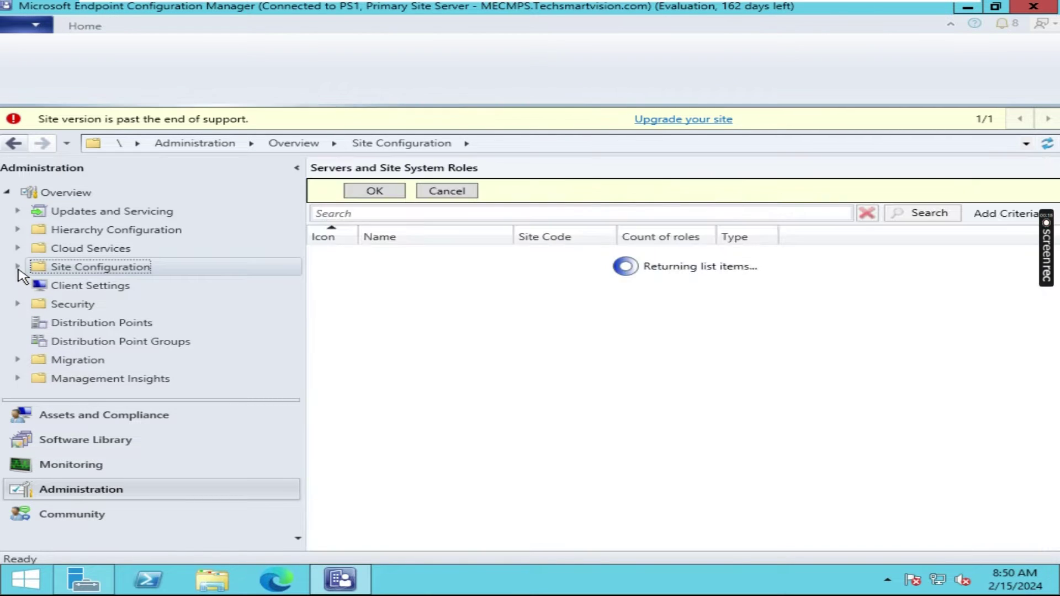
{"action": "left_click", "coordinate": [18, 267]}
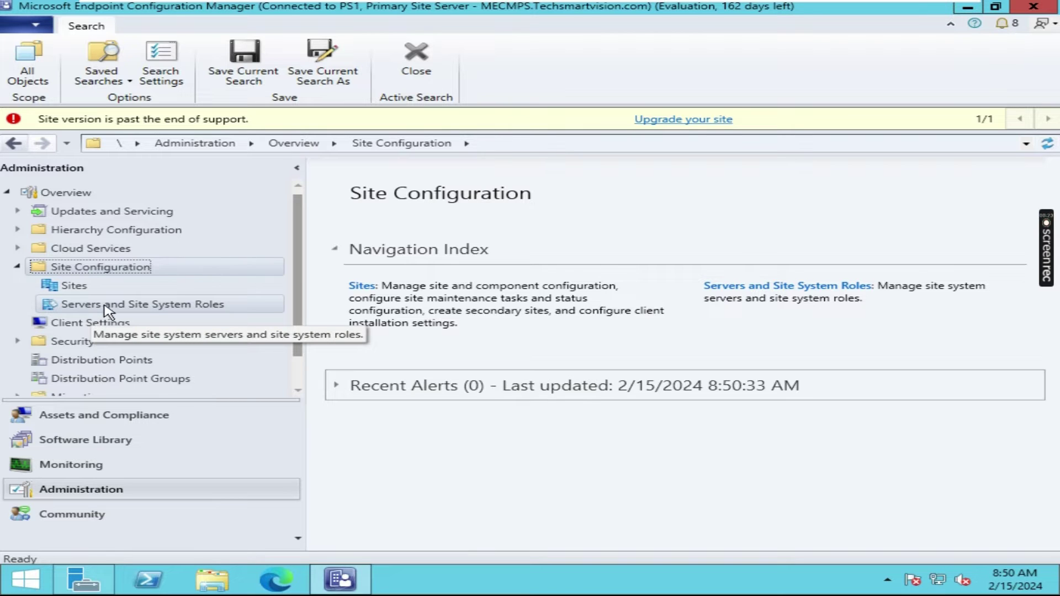
{"action": "left_click", "coordinate": [152, 305]}
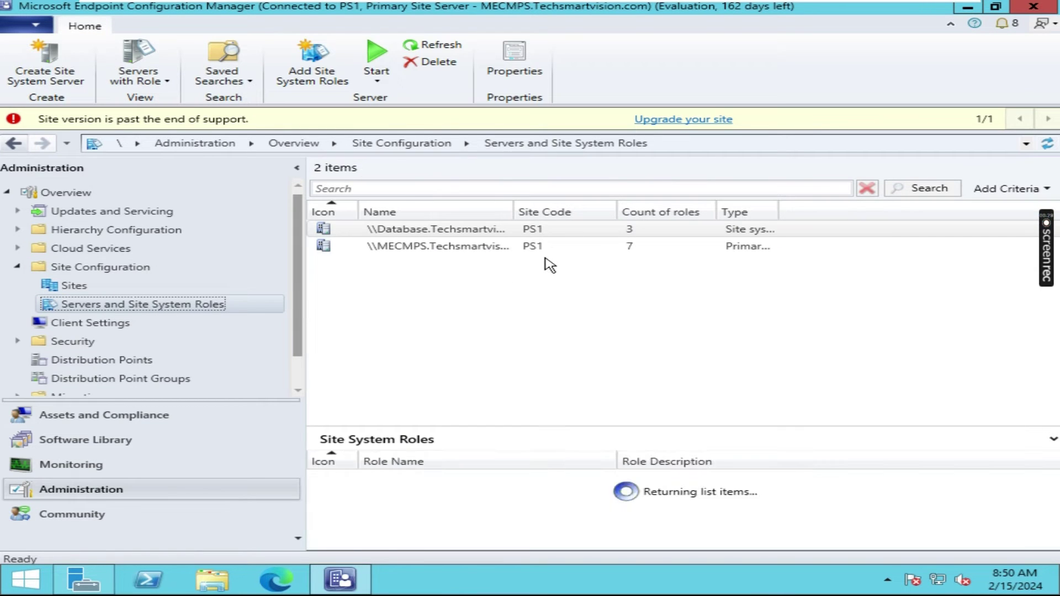
Select the MECMPS server and enlarge the Site System Roles pane to view its 7 roles.
{"action": "left_click", "coordinate": [468, 234]}
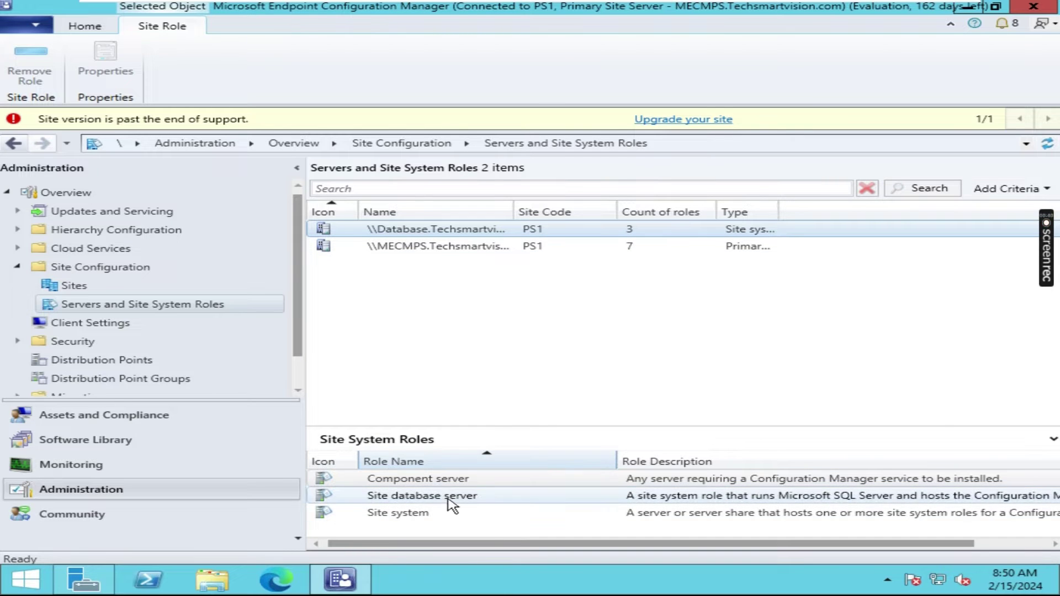
{"action": "left_click", "coordinate": [496, 248]}
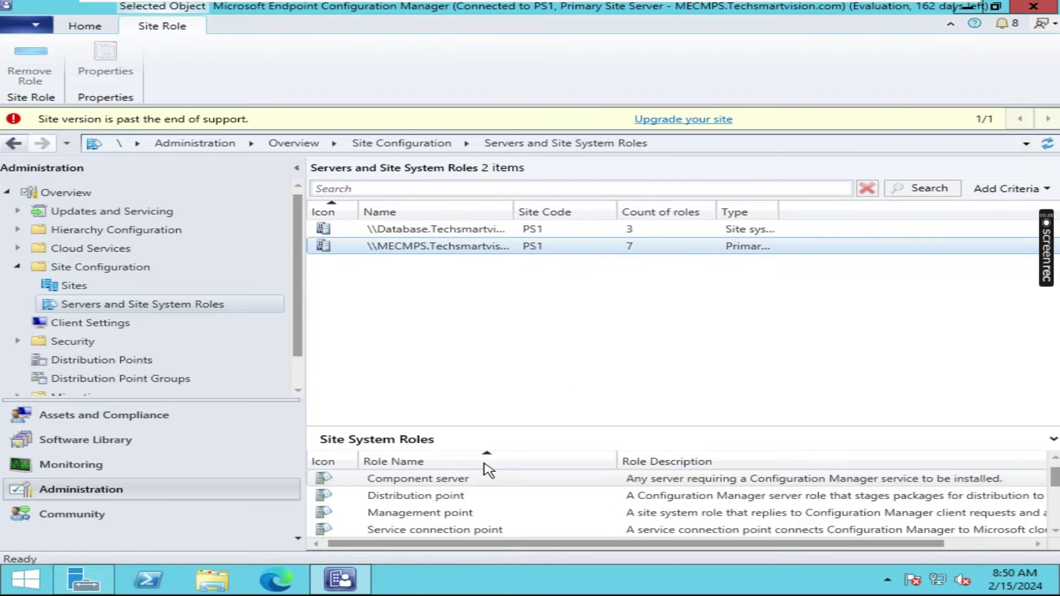
{"action": "scroll", "coordinate": [507, 495], "scroll_direction": "down", "scroll_amount": 2}
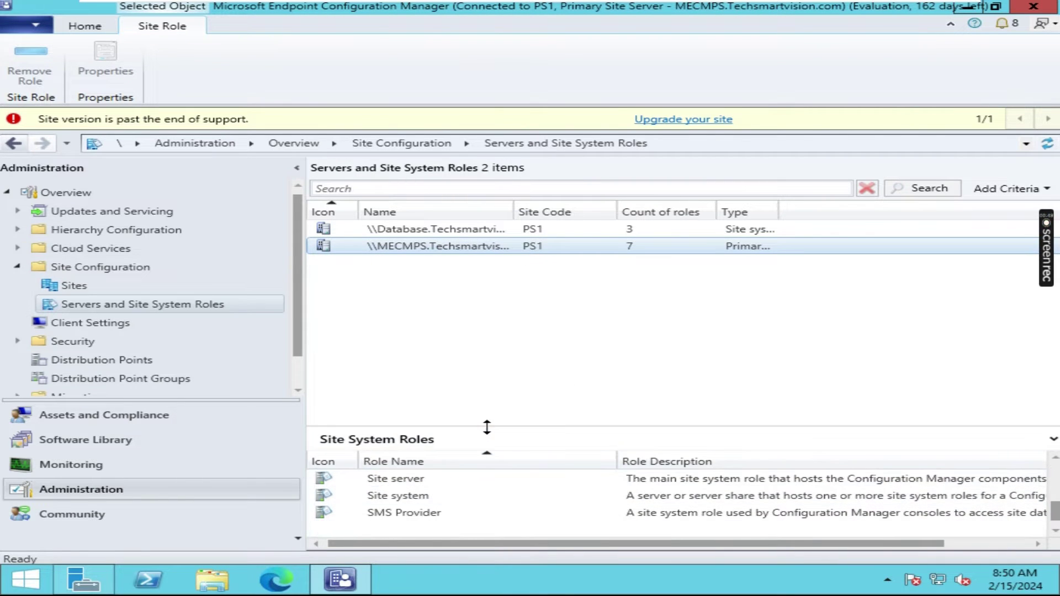
{"action": "left_click_drag", "start_coordinate": [485, 425], "coordinate": [484, 336]}
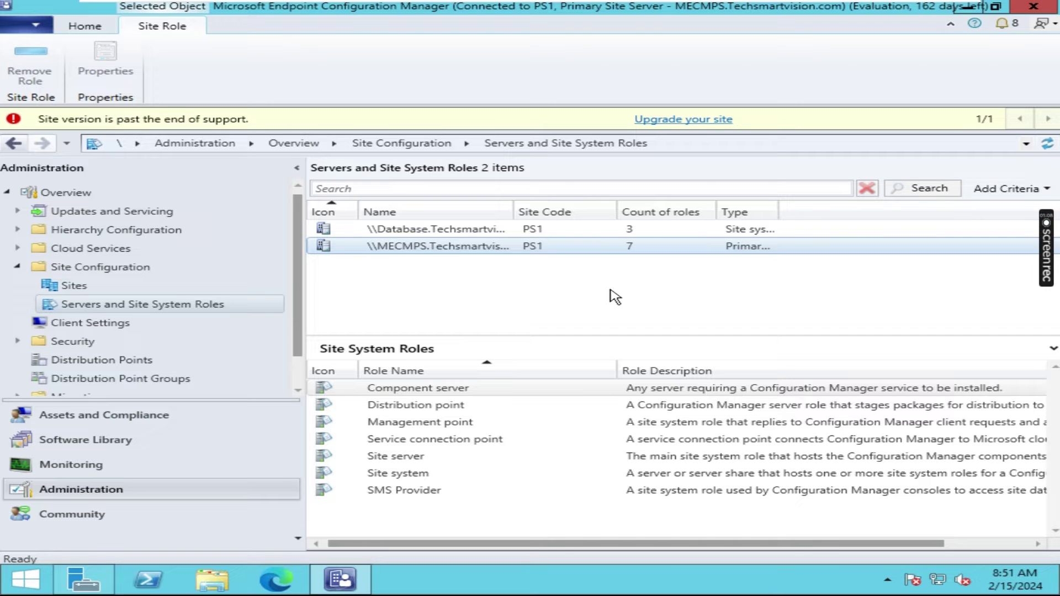
{"action": "right_click", "coordinate": [432, 258]}
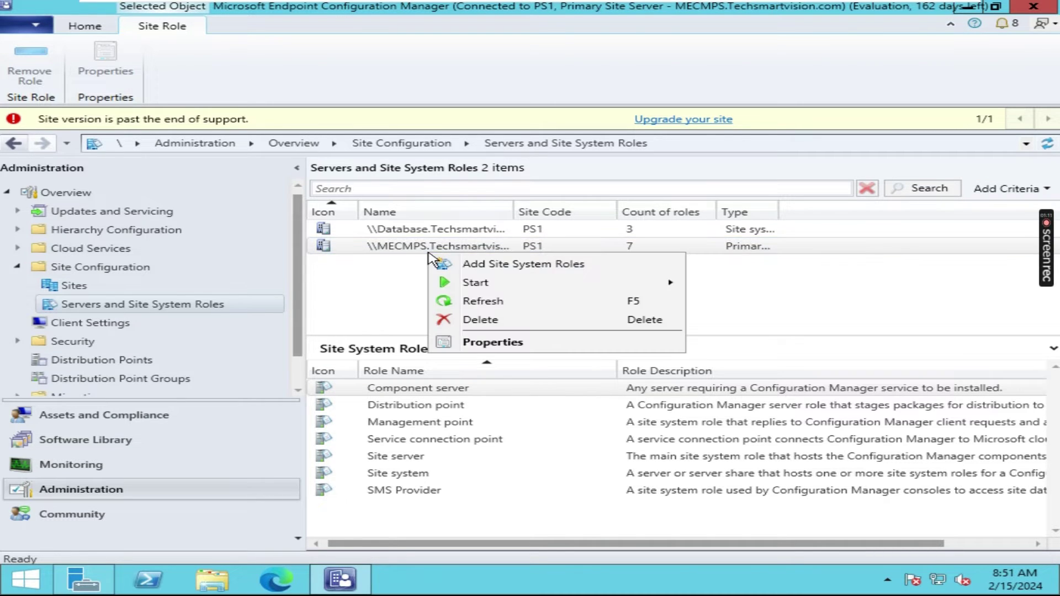
Launch Add Site System Roles on MECMPS, skip general and proxy pages, and tick Software update point.
{"action": "left_click", "coordinate": [525, 264]}
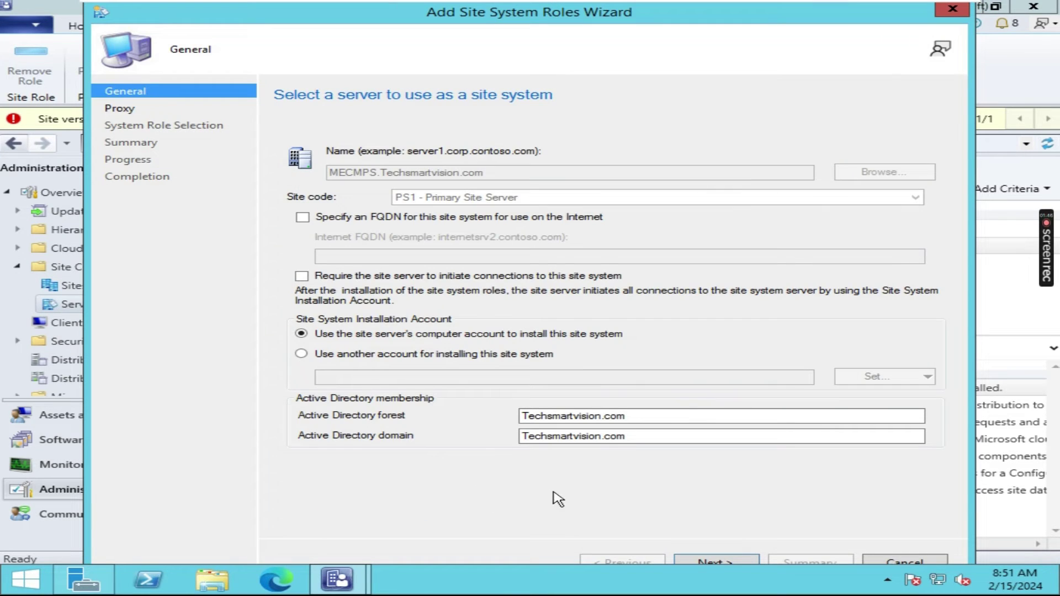
{"action": "left_click", "coordinate": [718, 562]}
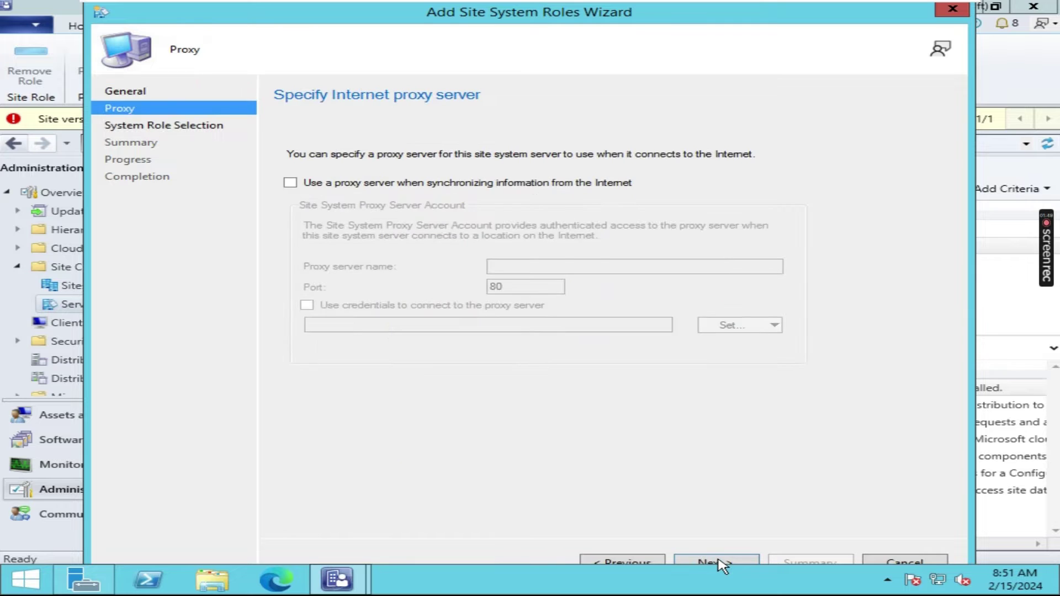
{"action": "left_click", "coordinate": [718, 563]}
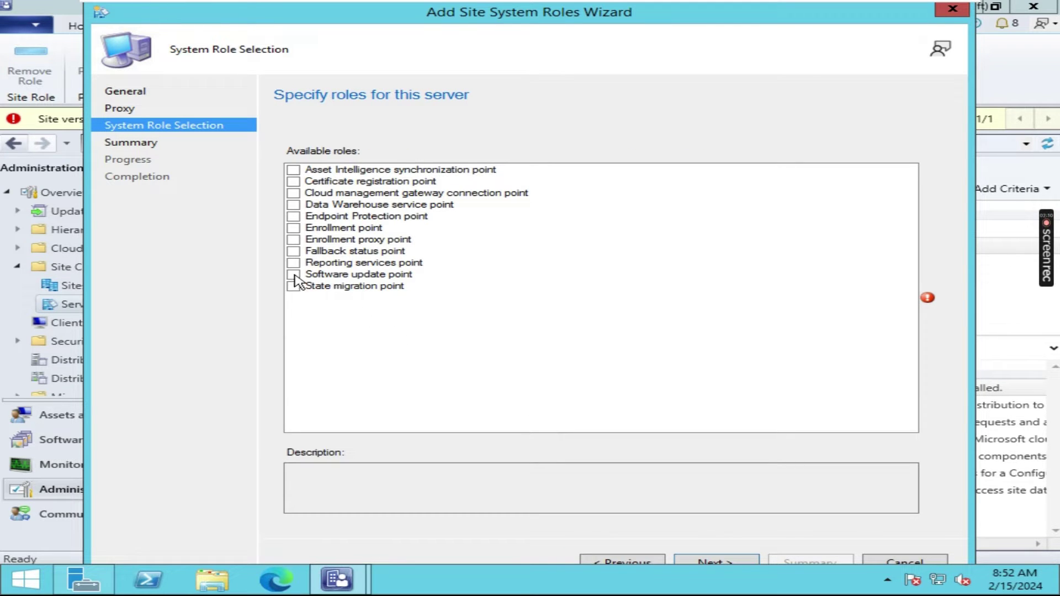
{"action": "left_click", "coordinate": [294, 276]}
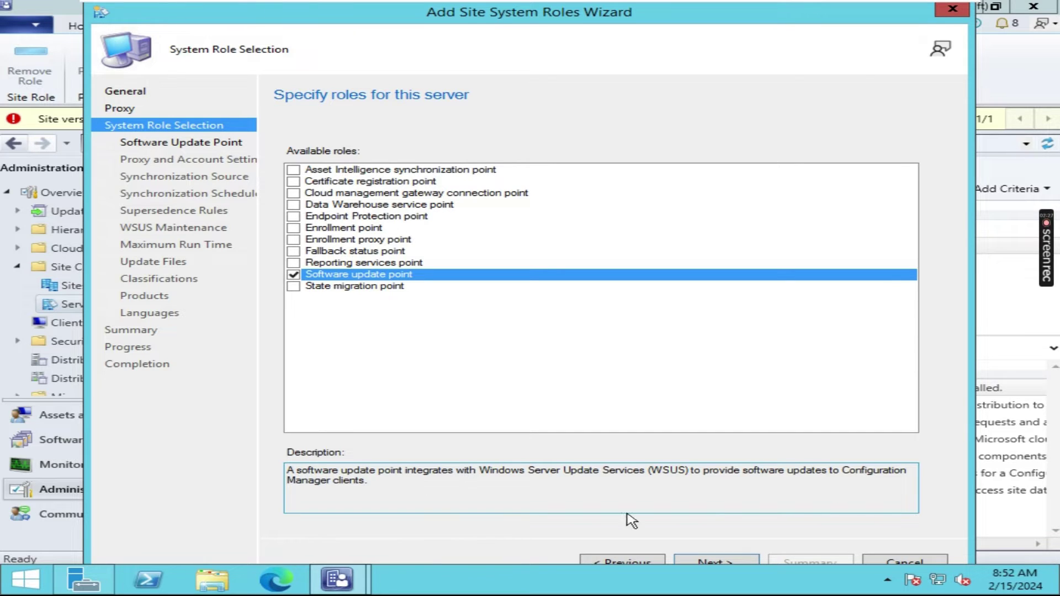
Keep WSUS ports 8530/8531 and allow intranet-only client connections.
{"action": "left_click", "coordinate": [719, 562]}
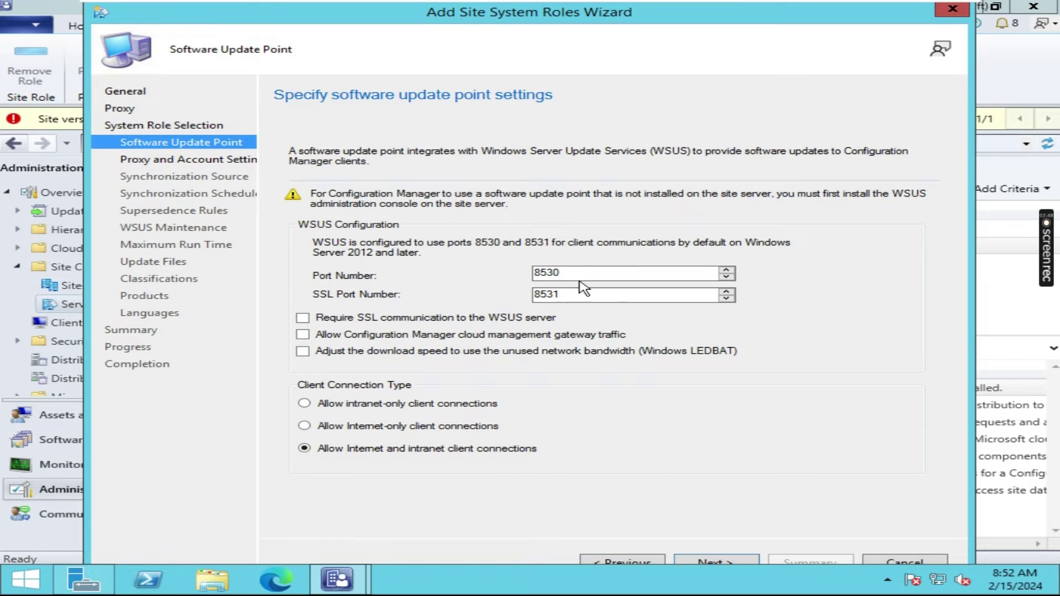
{"action": "key", "text": "Tab"}
{"action": "key", "text": "Tab"}
{"action": "key", "text": "Tab"}
{"action": "key", "text": "Tab"}
{"action": "key", "text": "Tab"}
{"action": "key", "text": "Tab"}
{"action": "key", "text": "Up"}
{"action": "key", "text": "Up"}
{"action": "left_click", "coordinate": [323, 408]}
{"action": "left_click", "coordinate": [734, 563]}
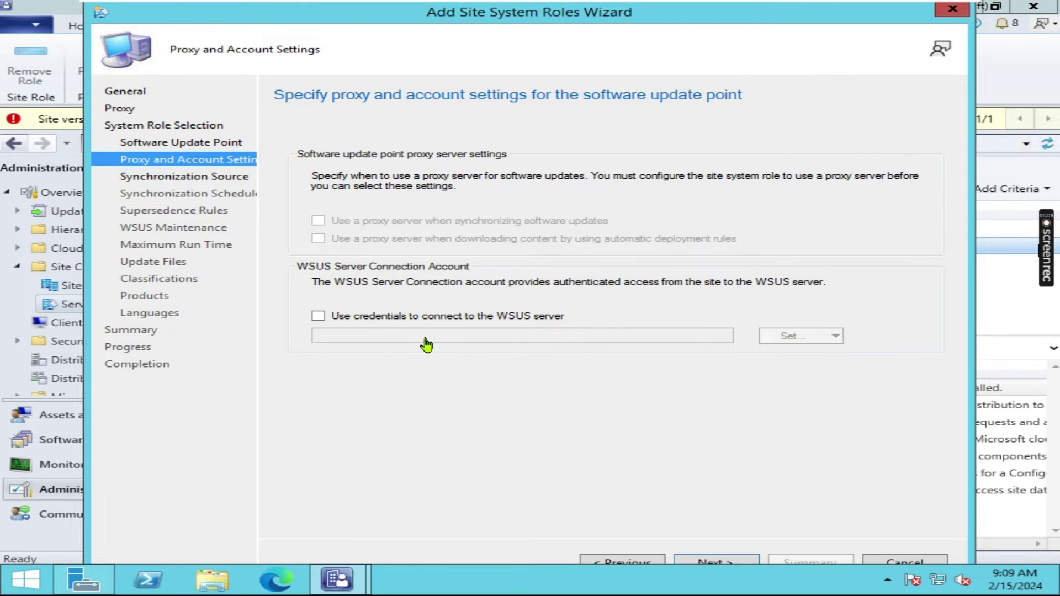
Skip WSUS connection credentials and keep Synchronize from Microsoft Update as the source.
{"action": "left_click", "coordinate": [322, 325]}
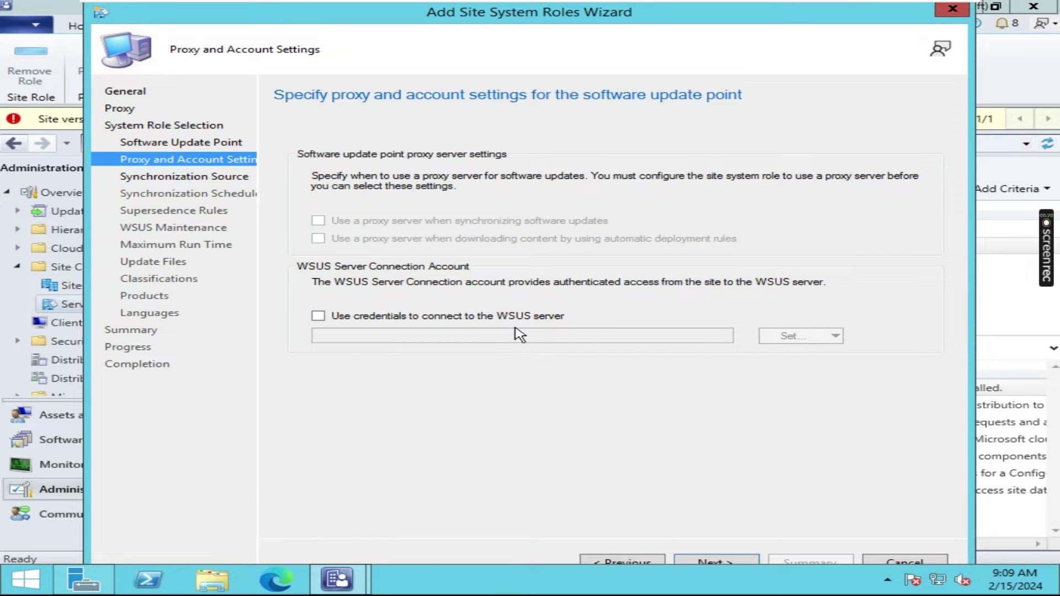
{"action": "left_click", "coordinate": [734, 564]}
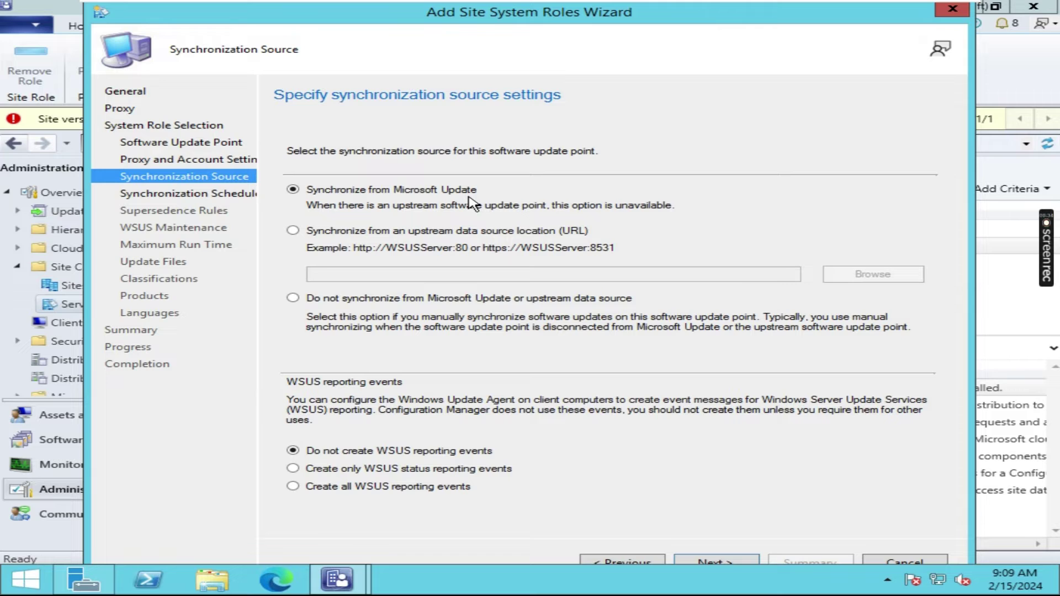
{"action": "left_click", "coordinate": [730, 562]}
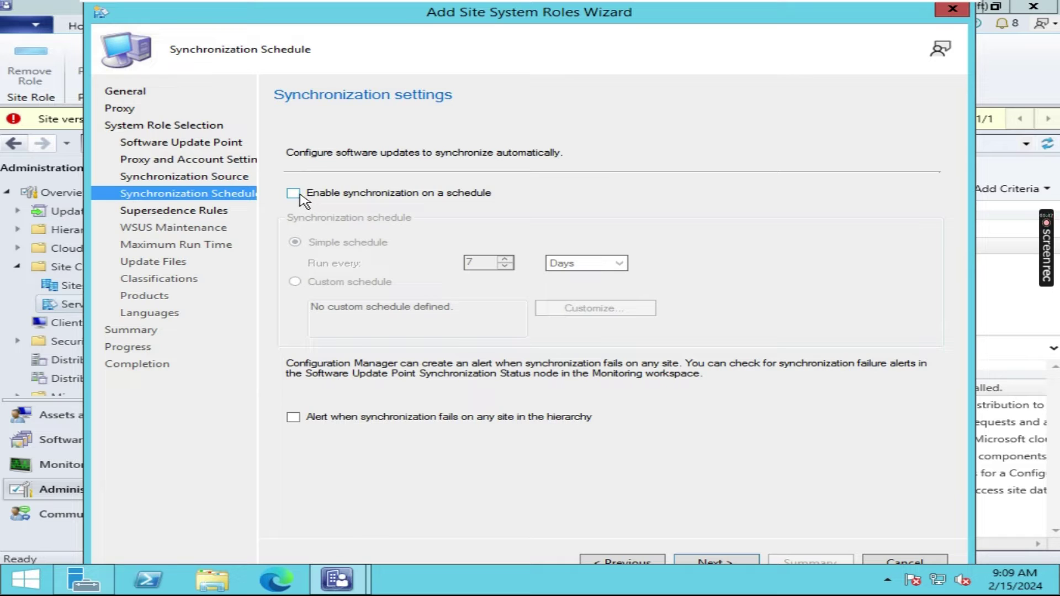
Enable a 7-day sync schedule with failure alerts, and immediately expire superseded feature updates.
{"action": "left_click", "coordinate": [302, 200]}
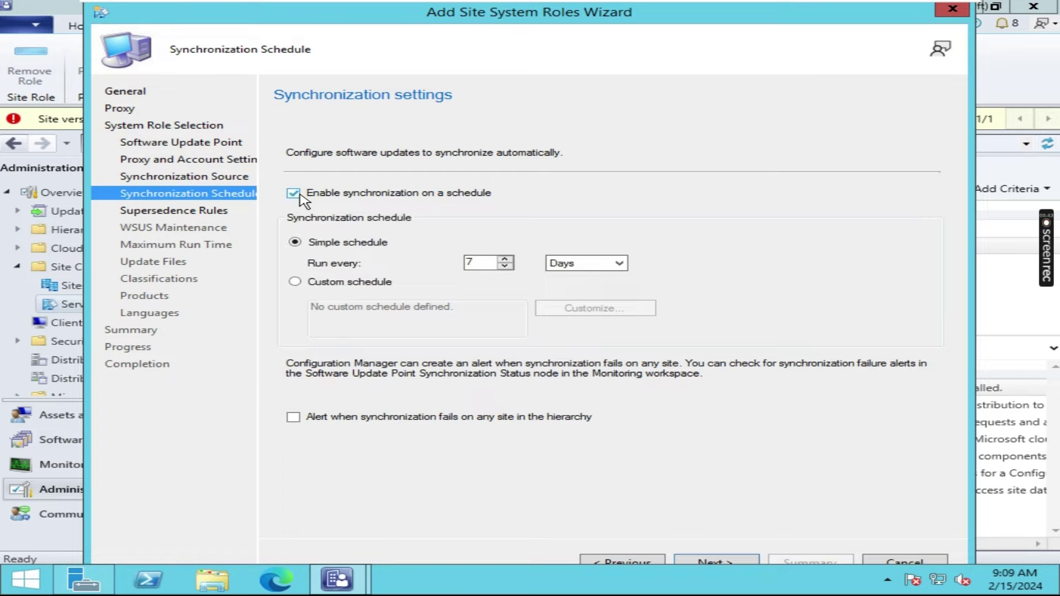
{"action": "left_click", "coordinate": [505, 266]}
{"action": "left_click_drag", "start_coordinate": [474, 263], "coordinate": [437, 262]}
{"action": "left_click", "coordinate": [299, 420]}
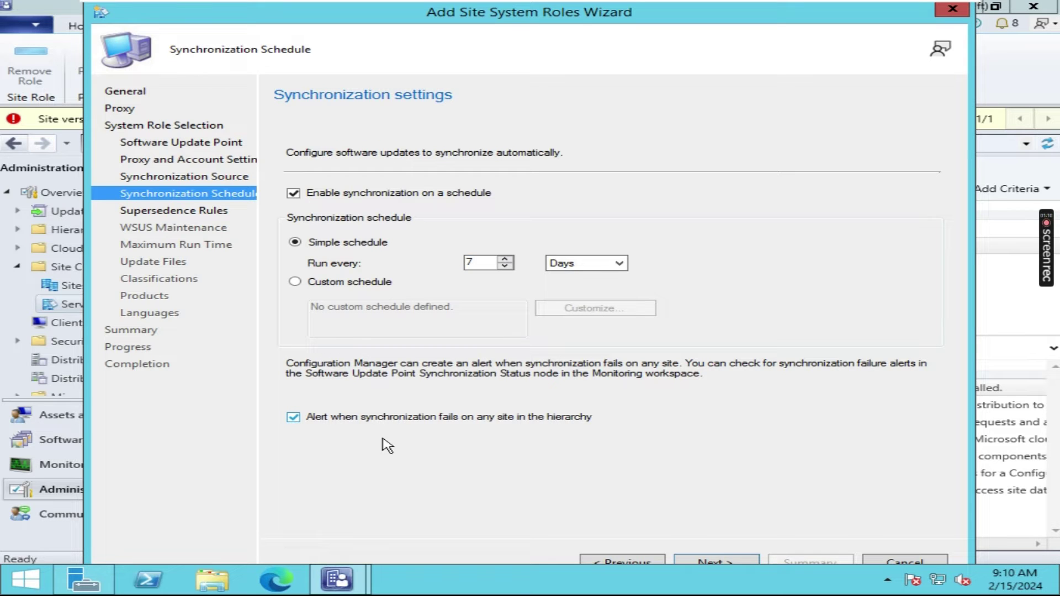
{"action": "left_click", "coordinate": [717, 562]}
{"action": "left_click", "coordinate": [300, 389]}
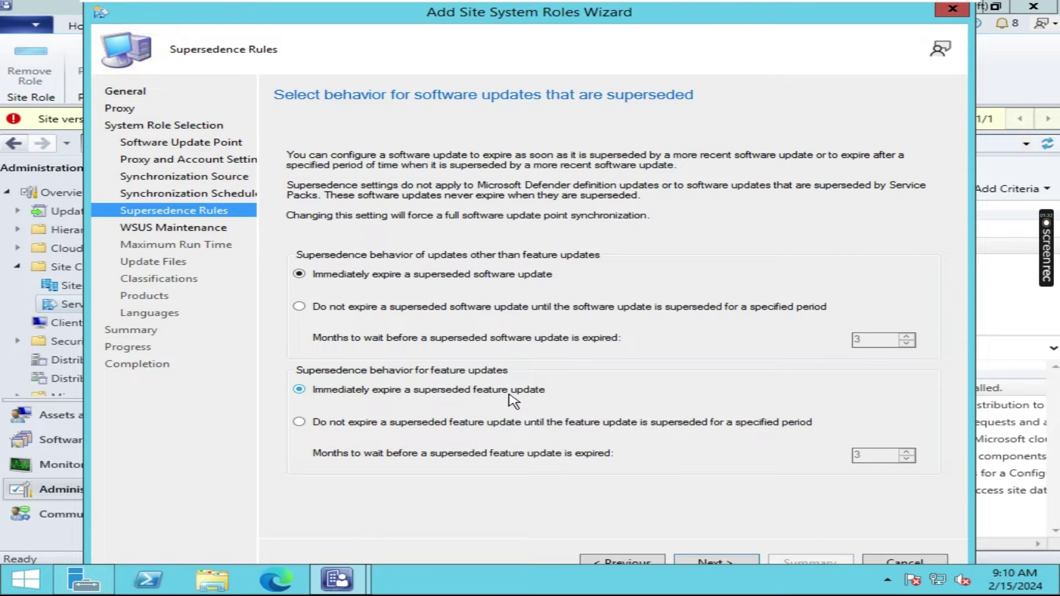
Accept default supersedence, WSUS maintenance, maximum run time and download settings.
{"action": "left_click", "coordinate": [717, 562]}
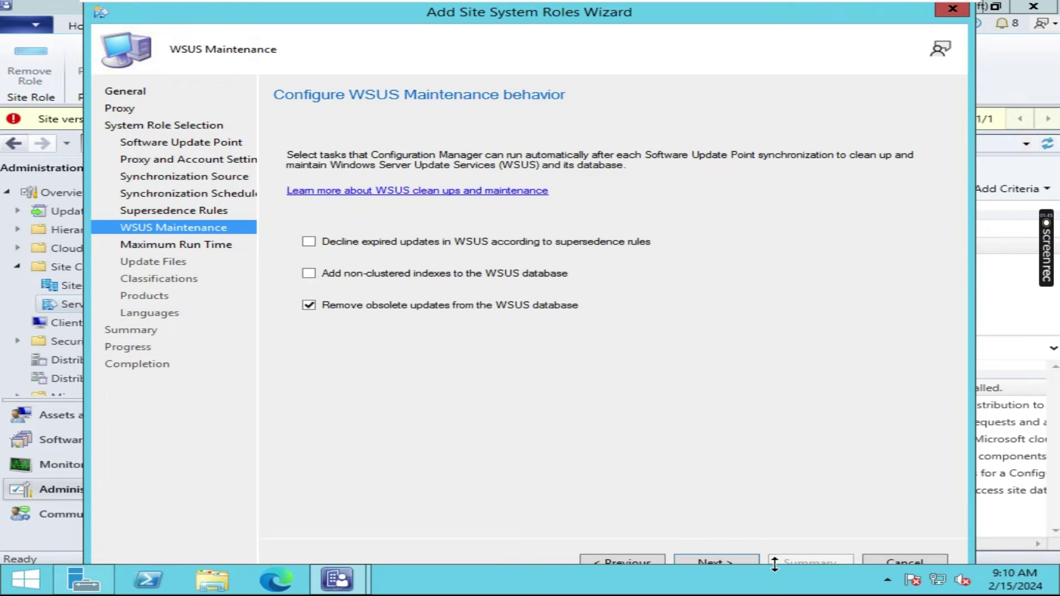
{"action": "left_click", "coordinate": [723, 565]}
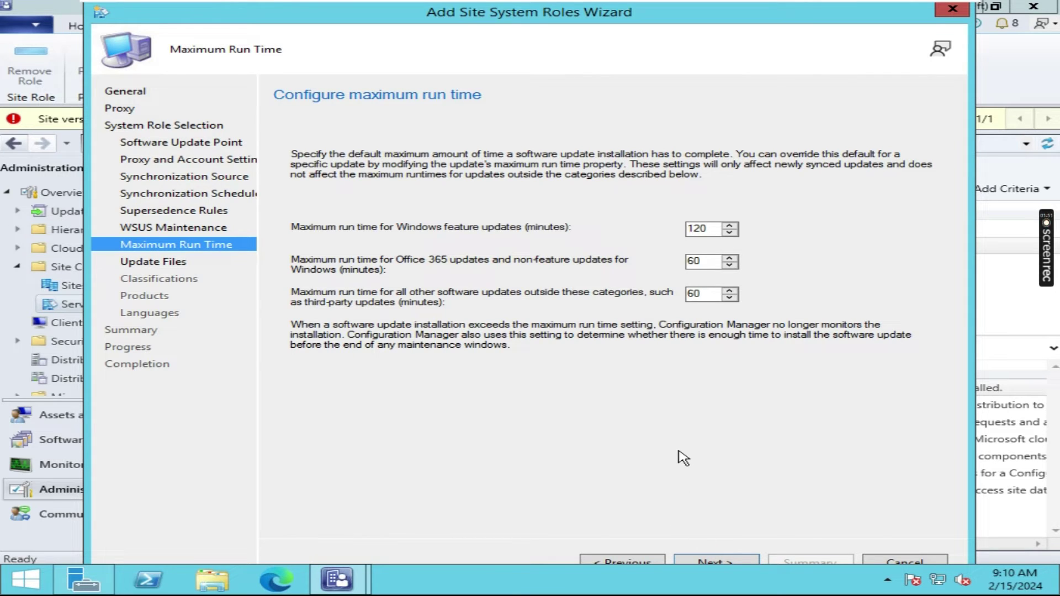
{"action": "left_click", "coordinate": [741, 565]}
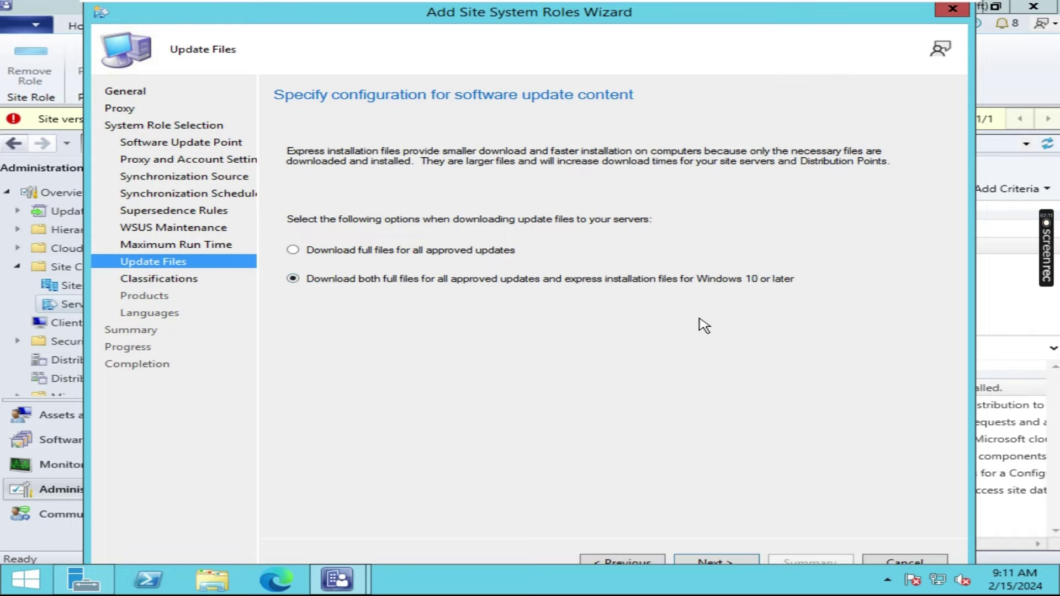
{"action": "left_click", "coordinate": [727, 569]}
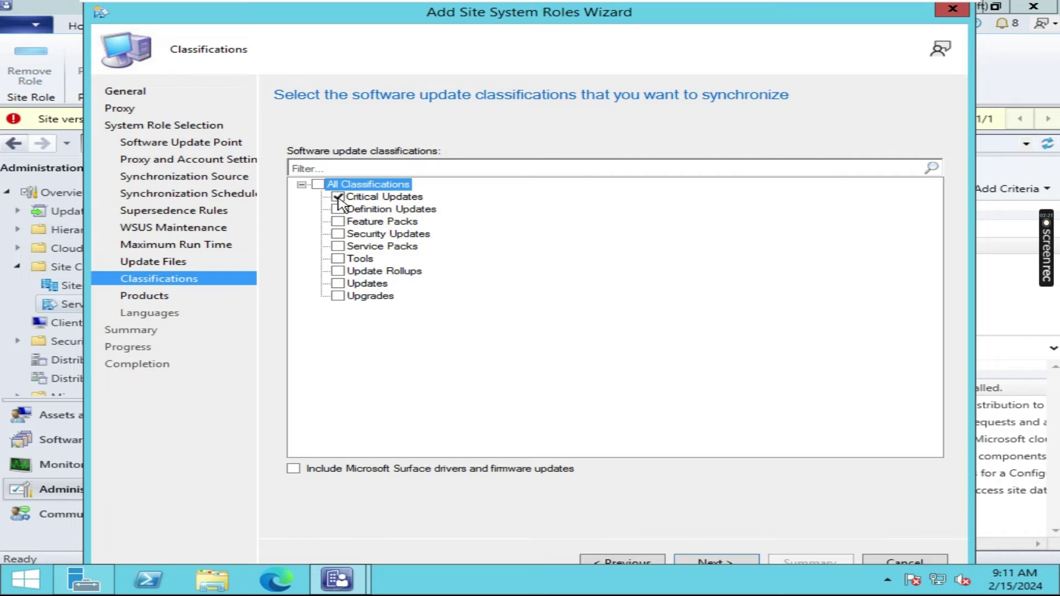
Include the Security Updates classification and expand the Microsoft product list.
{"action": "left_click", "coordinate": [337, 234]}
{"action": "left_click", "coordinate": [723, 562]}
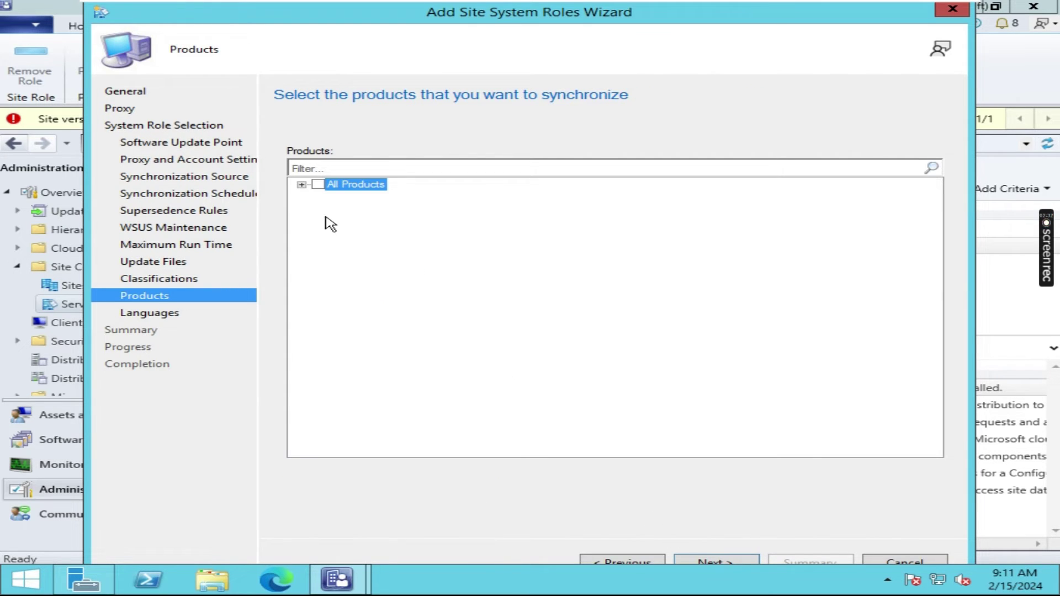
{"action": "left_click", "coordinate": [301, 186]}
{"action": "left_click", "coordinate": [322, 197]}
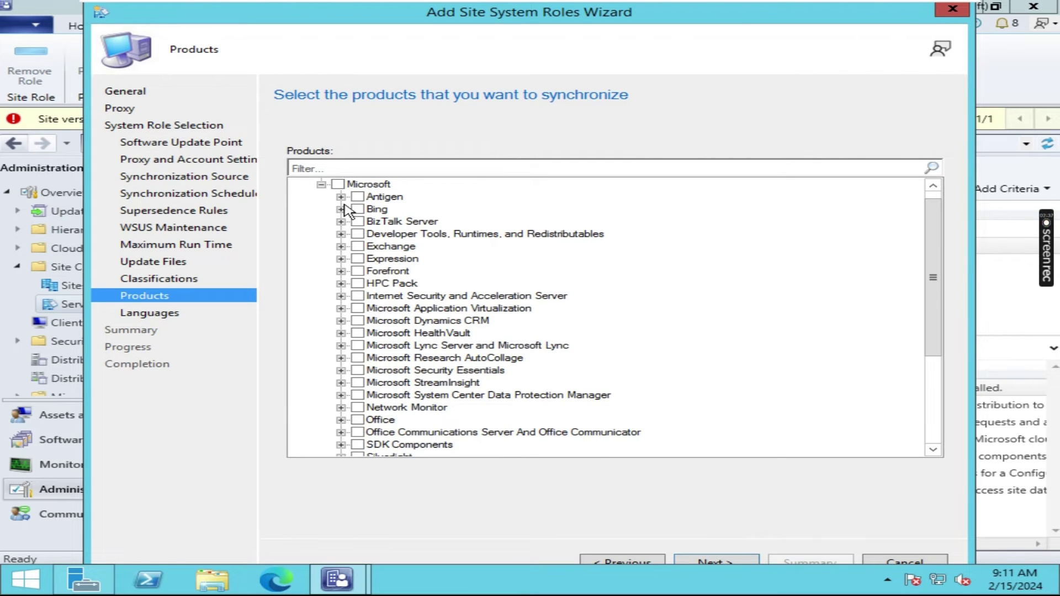
{"action": "scroll", "coordinate": [351, 204], "scroll_direction": "up", "scroll_amount": 1}
Clear the All Products selection and choose only Windows 10 under Windows.
{"action": "left_click", "coordinate": [319, 185]}
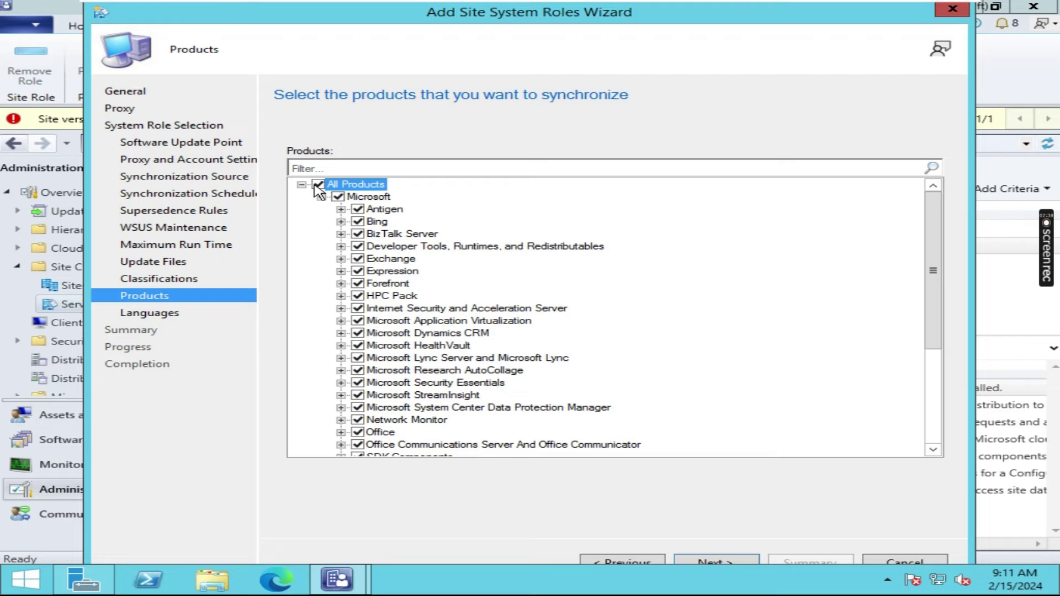
{"action": "scroll", "coordinate": [374, 248], "scroll_direction": "down", "scroll_amount": 5}
{"action": "scroll", "coordinate": [380, 266], "scroll_direction": "up", "scroll_amount": 5}
{"action": "left_click", "coordinate": [319, 185]}
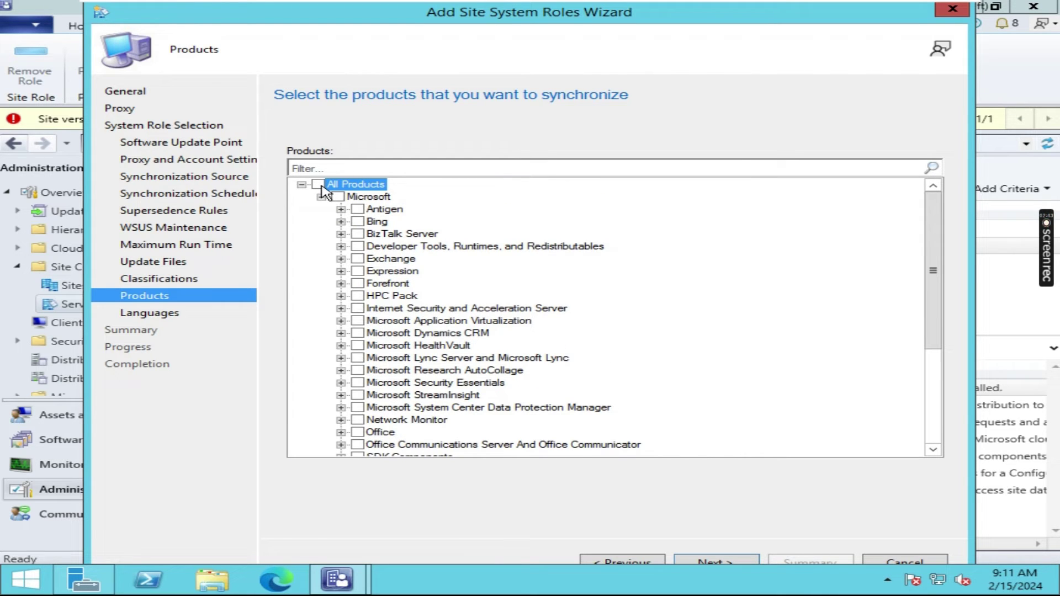
{"action": "scroll", "coordinate": [364, 342], "scroll_direction": "down", "scroll_amount": 5}
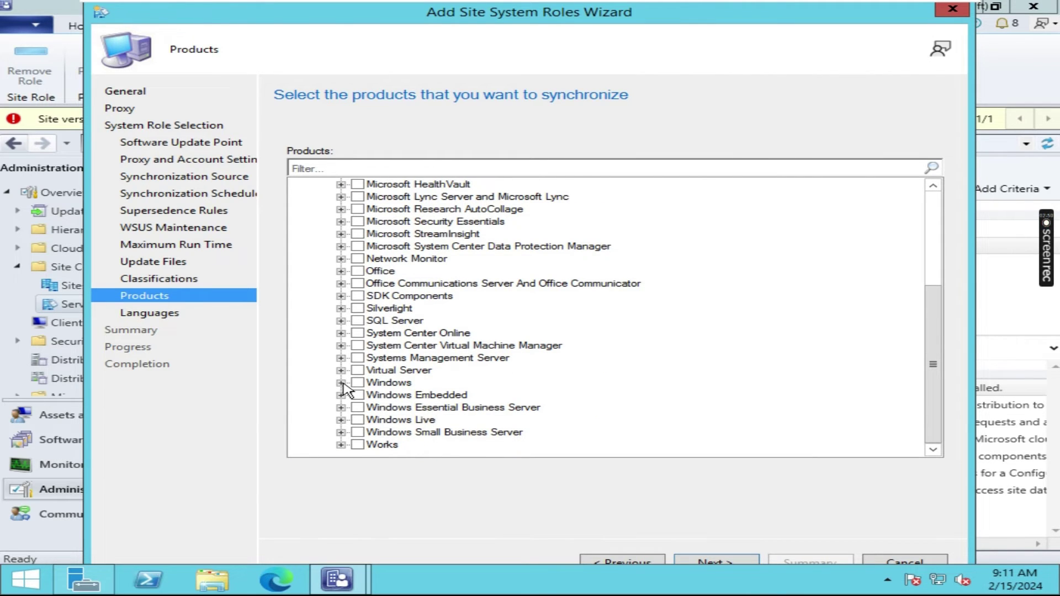
{"action": "left_click", "coordinate": [341, 382]}
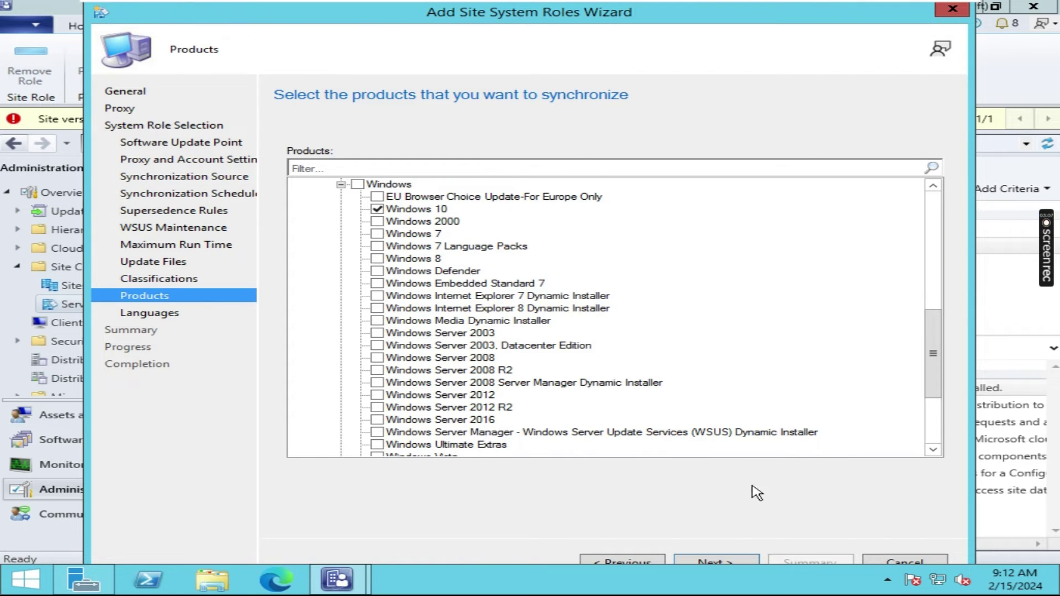
{"action": "scroll", "coordinate": [755, 493], "scroll_direction": "down", "scroll_amount": 1}
{"action": "left_click", "coordinate": [718, 563]}
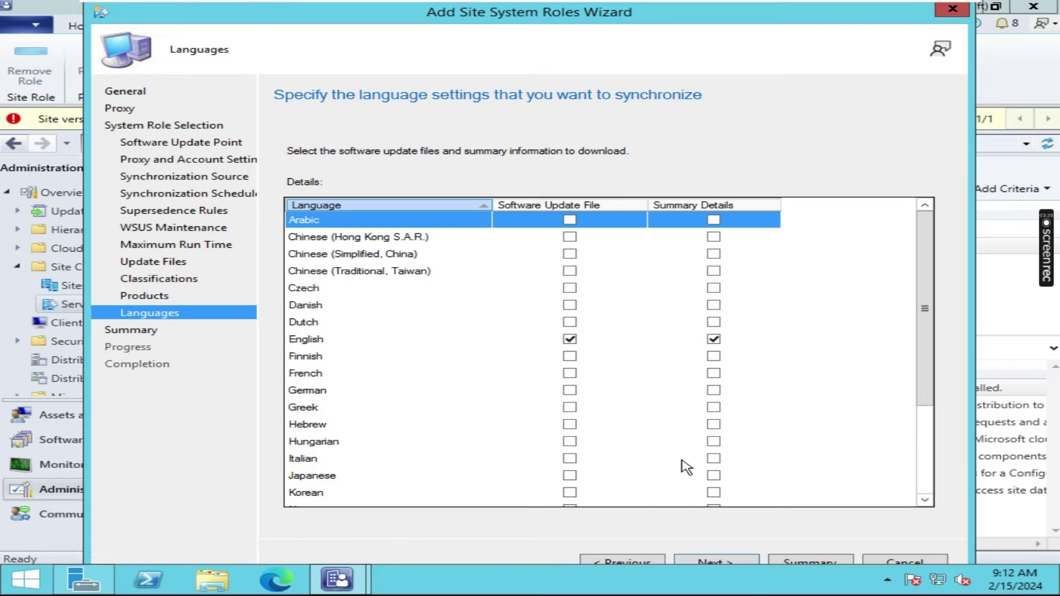
Confirm the summary, install the software update point, and close the wizard after success.
{"action": "left_click", "coordinate": [720, 561]}
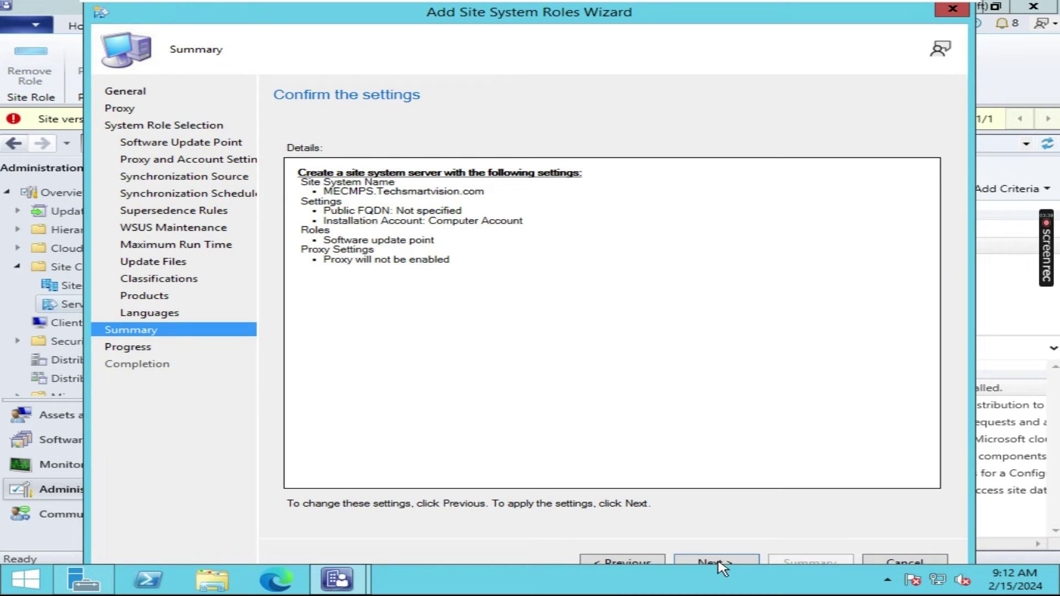
{"action": "left_click", "coordinate": [713, 562]}
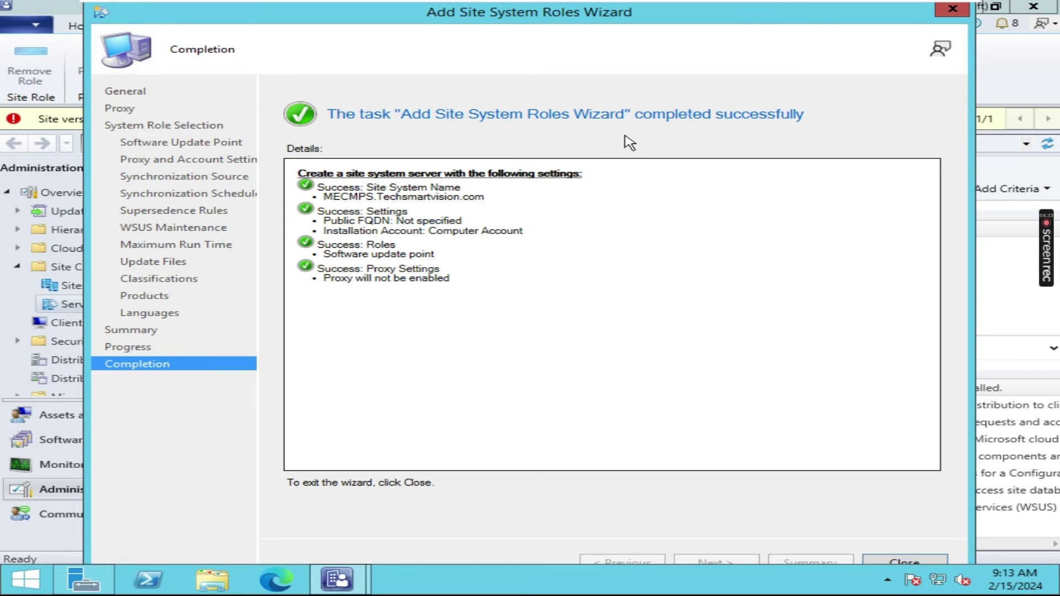
{"action": "left_click", "coordinate": [900, 562]}
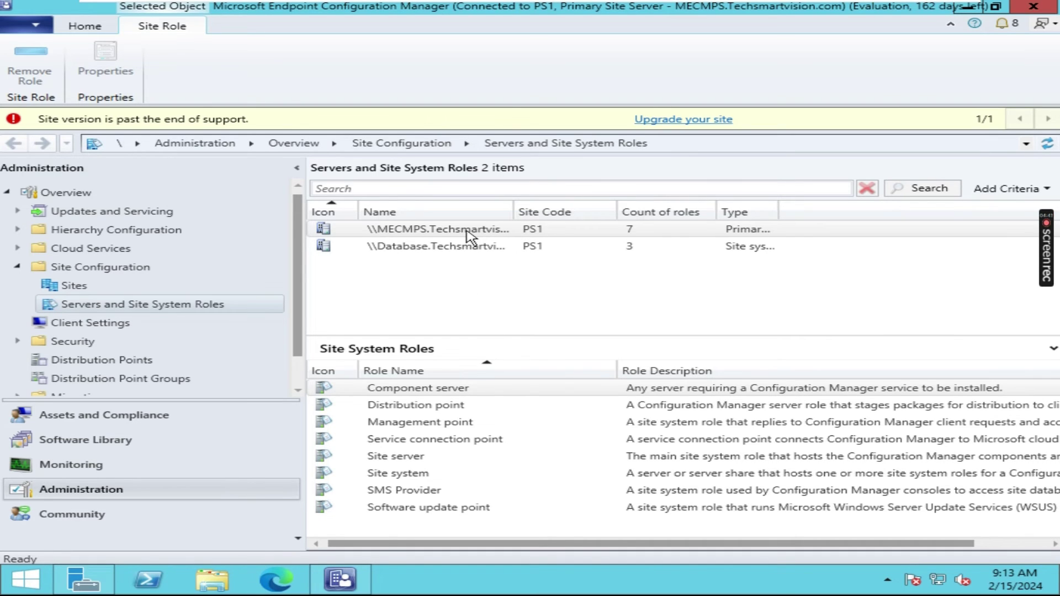
Refresh the server list and confirm Software update point among MECMPS's 8 roles.
{"action": "right_click", "coordinate": [538, 230]}
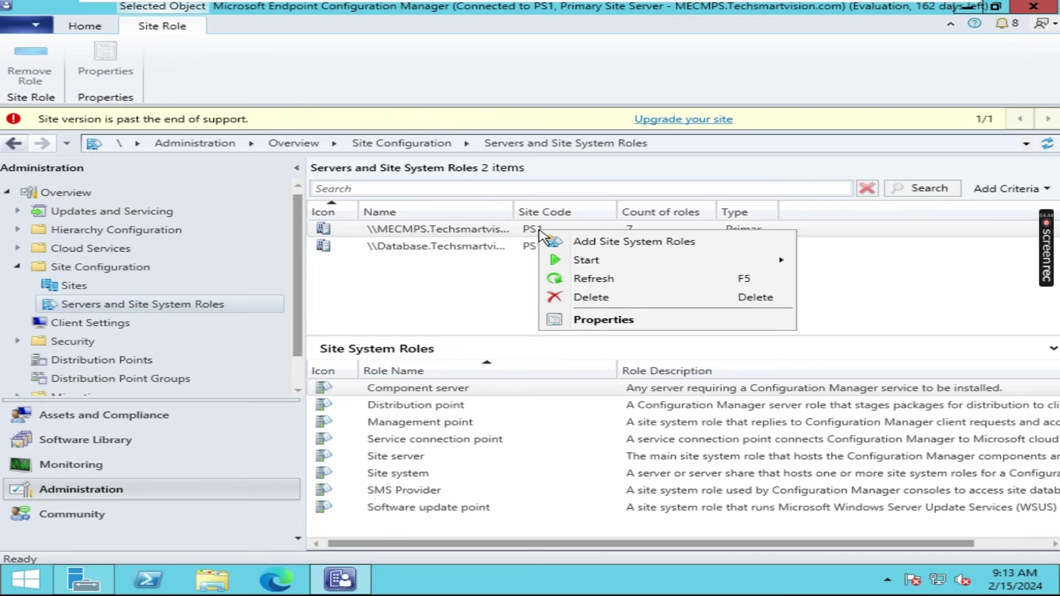
{"action": "left_click", "coordinate": [591, 279]}
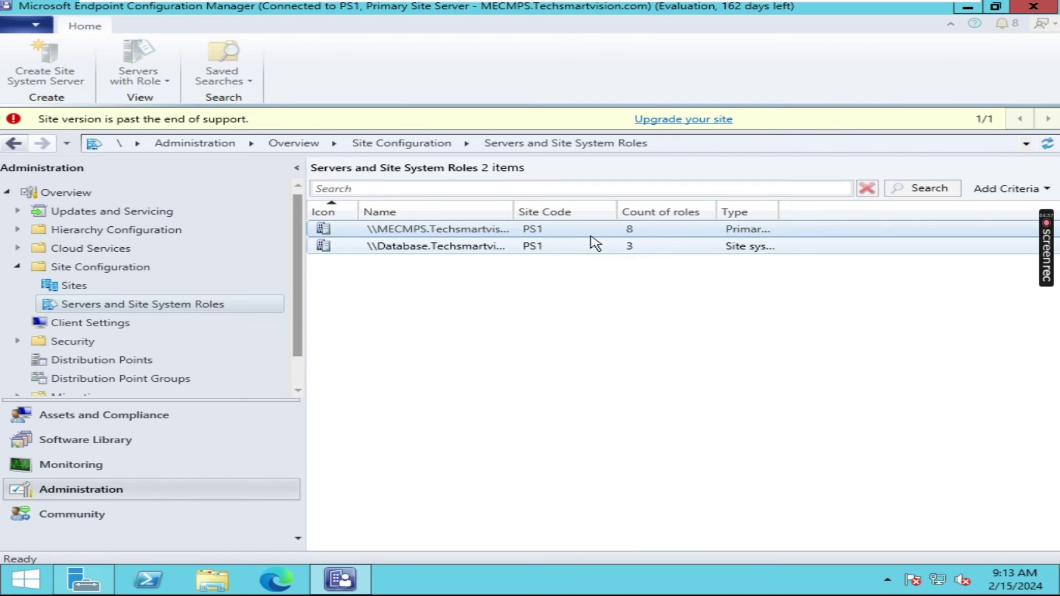
{"action": "left_click", "coordinate": [632, 232]}
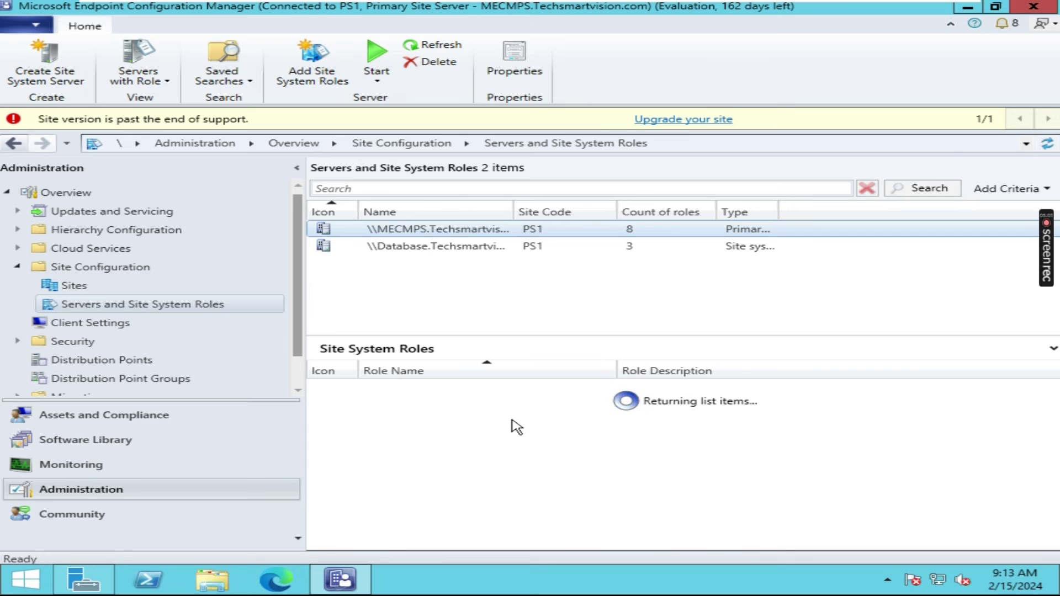
{"action": "left_click", "coordinate": [504, 423]}
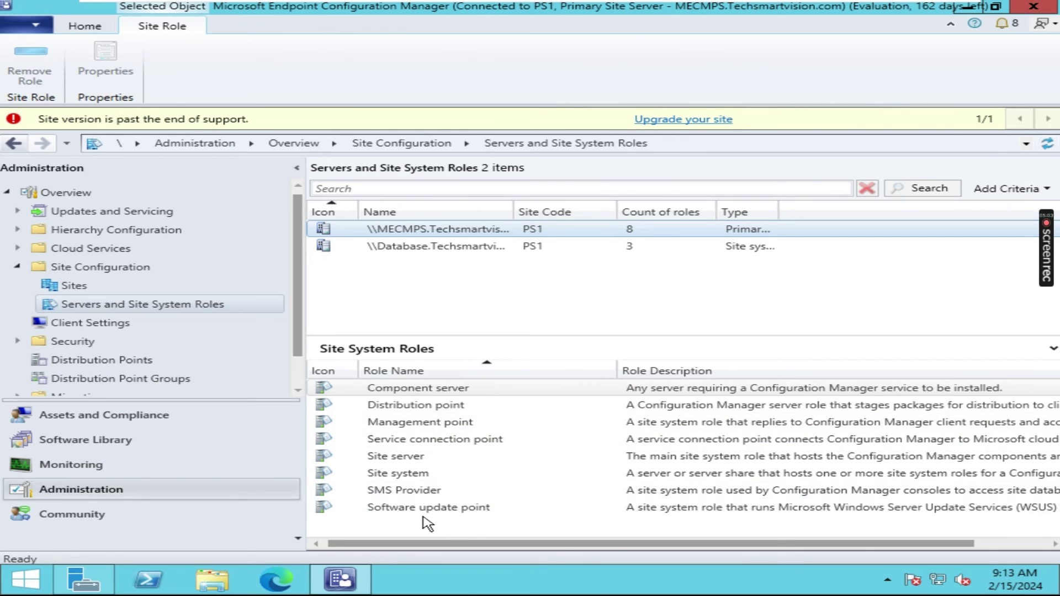
{"action": "left_click", "coordinate": [388, 513]}
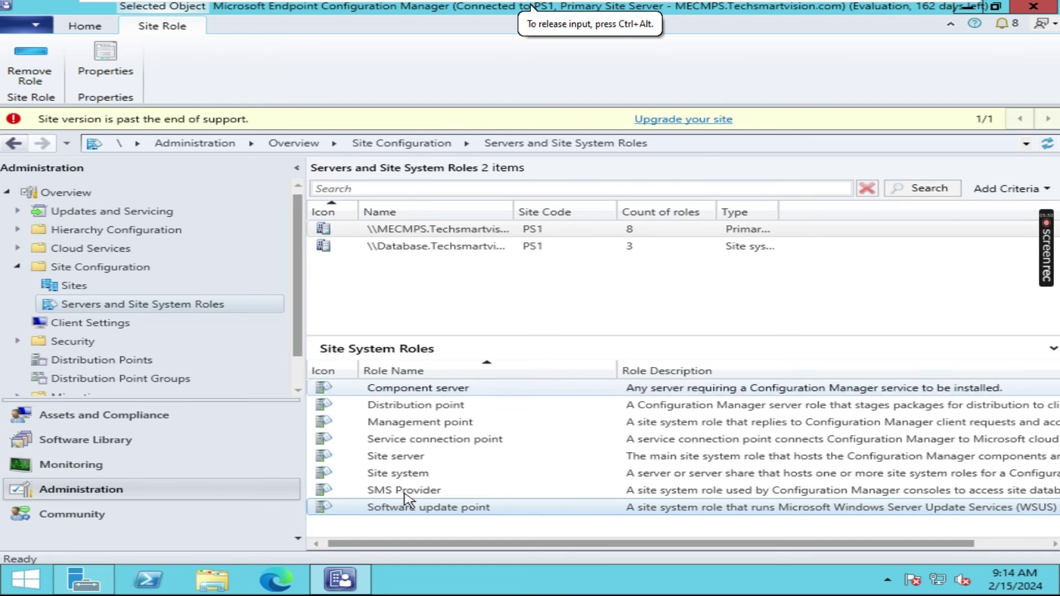
{"action": "left_click", "coordinate": [217, 588]}
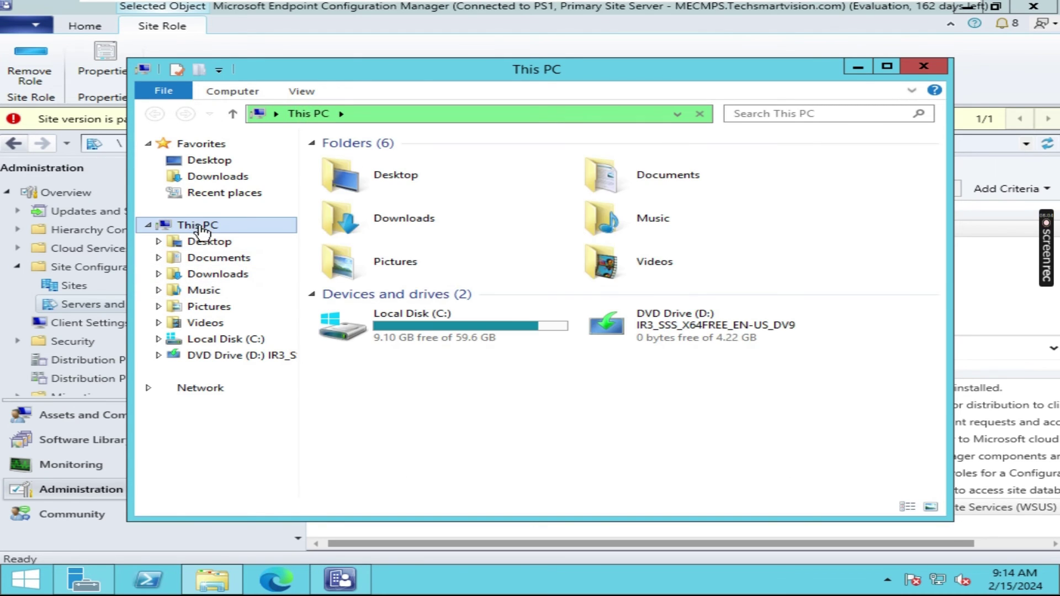
Browse to C:\Program Files\Microsoft Configuration Manager\Logs and open SUPSetup.log in the log viewer.
{"action": "left_click", "coordinate": [451, 335]}
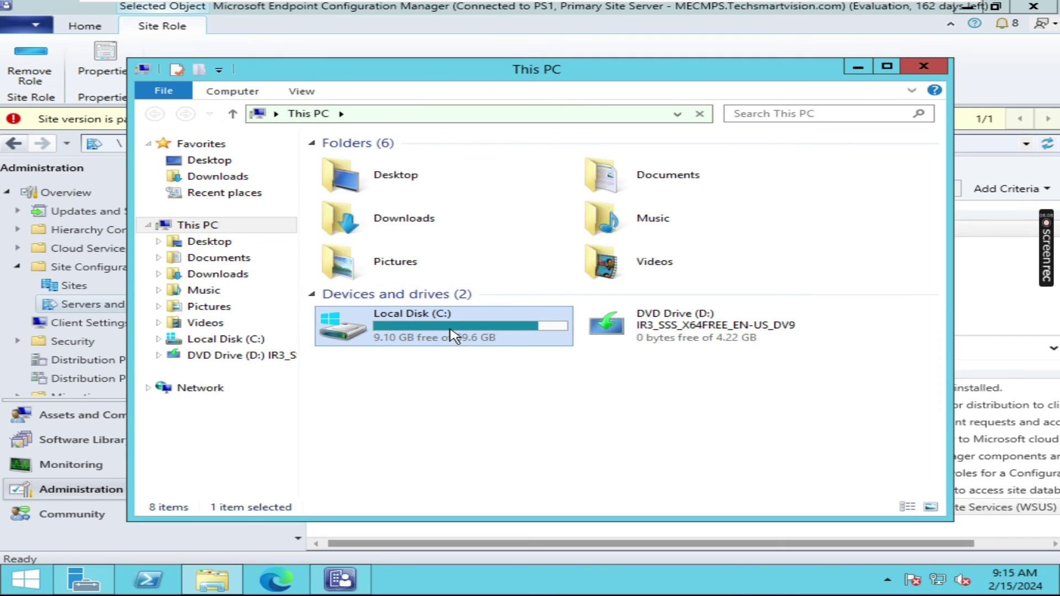
{"action": "double_click", "coordinate": [452, 336]}
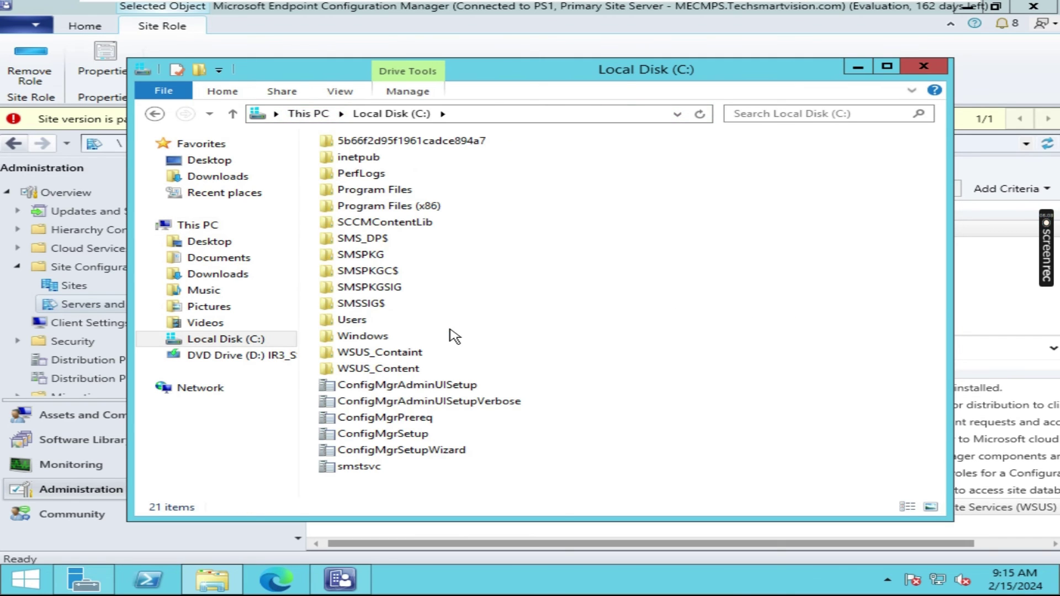
{"action": "double_click", "coordinate": [375, 190]}
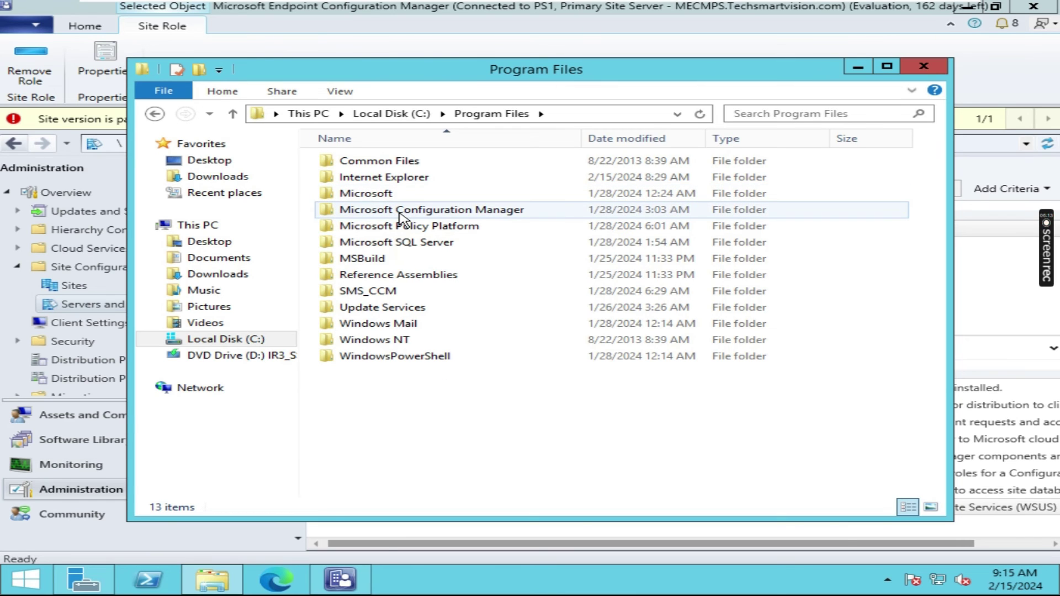
{"action": "double_click", "coordinate": [400, 212]}
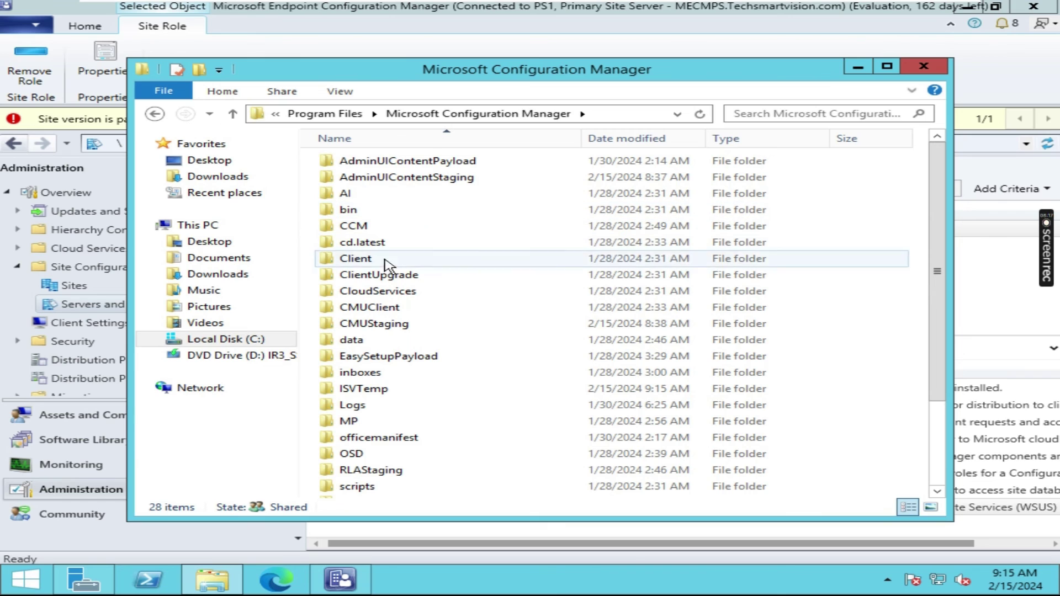
{"action": "left_click", "coordinate": [370, 409]}
{"action": "double_click", "coordinate": [370, 409]}
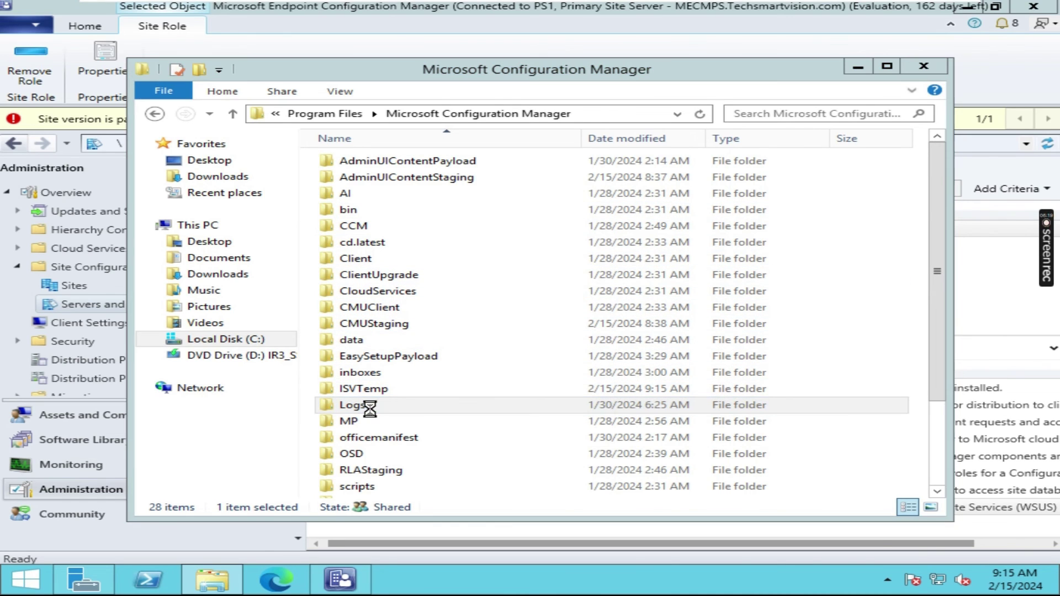
{"action": "left_click", "coordinate": [559, 311]}
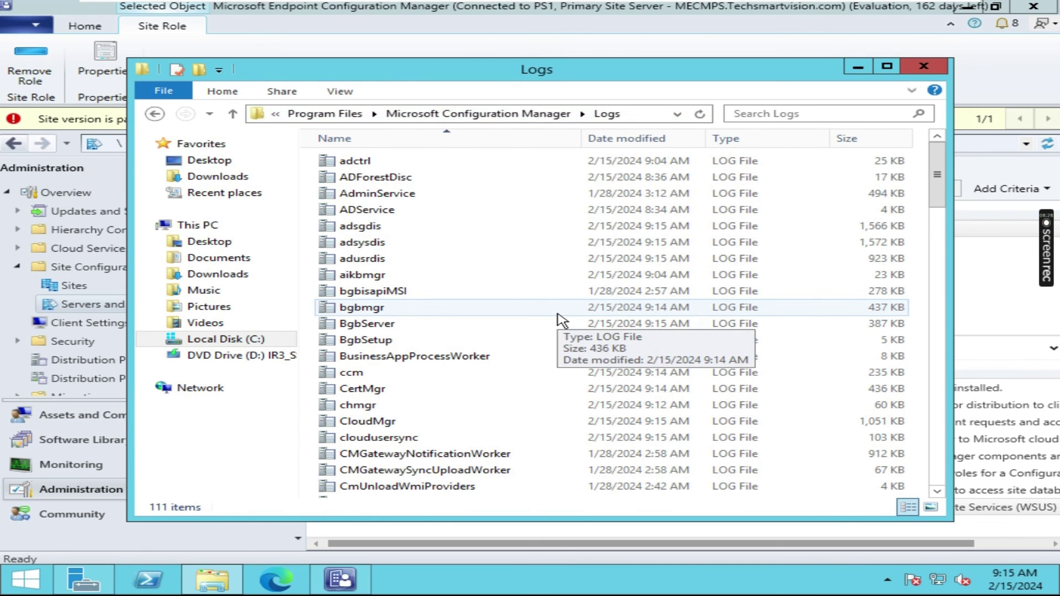
{"action": "scroll", "coordinate": [497, 376], "scroll_direction": "down", "scroll_amount": 6}
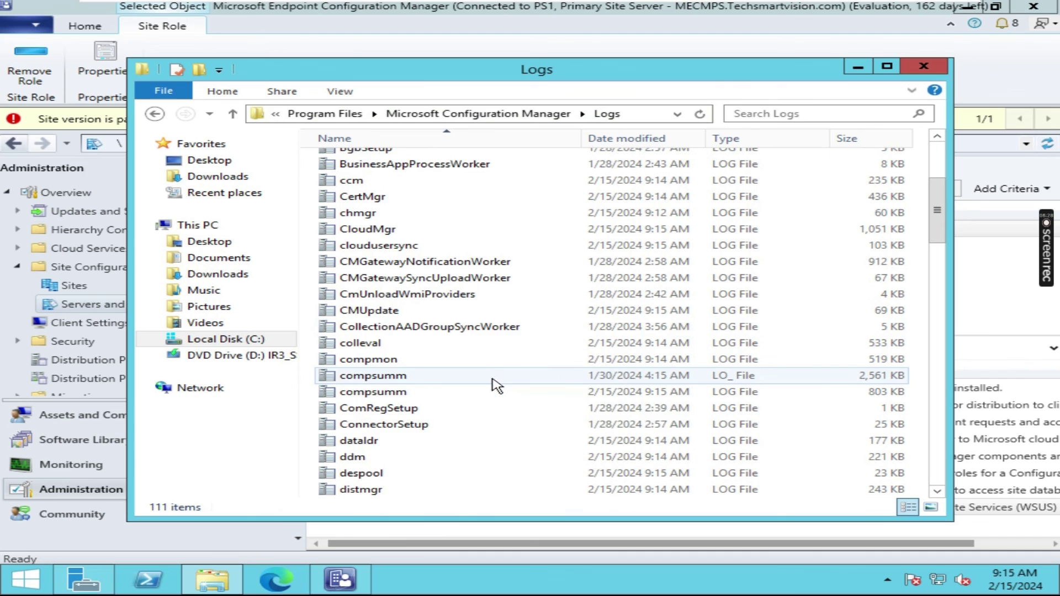
{"action": "scroll", "coordinate": [495, 386], "scroll_direction": "down", "scroll_amount": 18}
{"action": "left_click", "coordinate": [353, 393]}
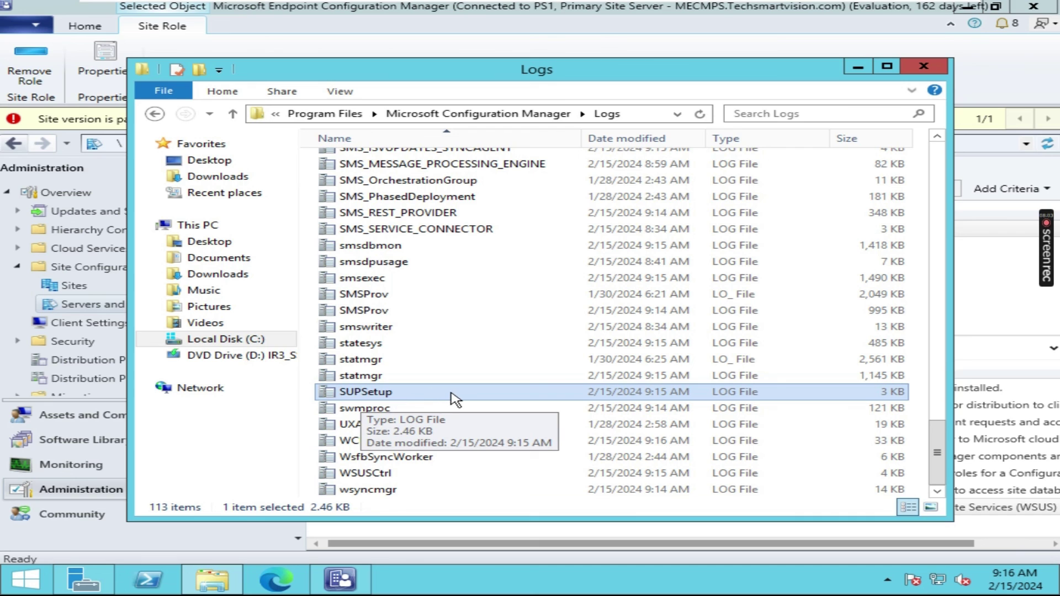
{"action": "double_click", "coordinate": [428, 392]}
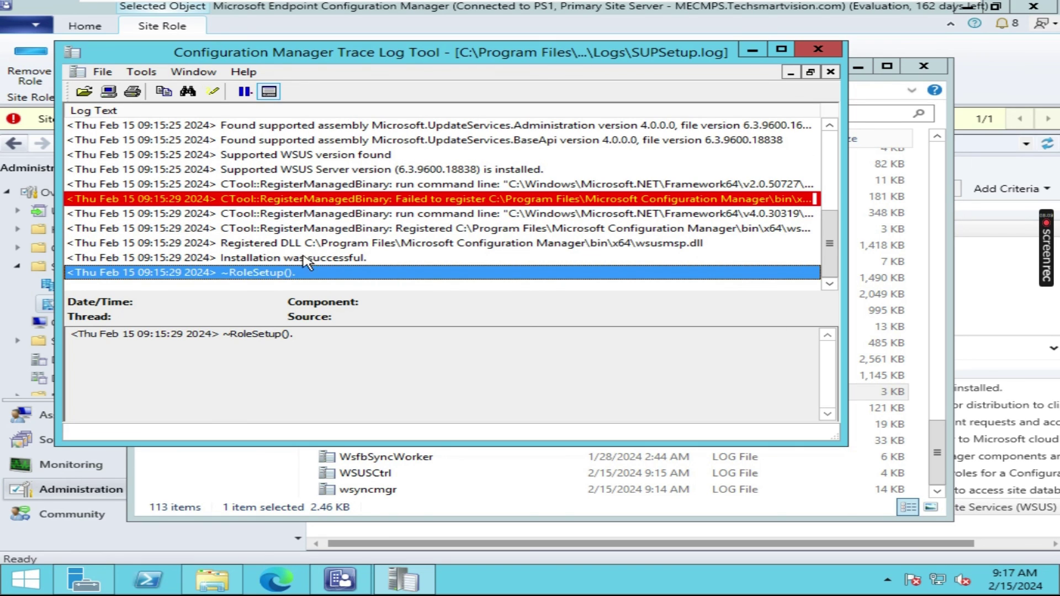
Confirm SUPSetup.log shows 'Installation was successful', then review WCM.log's WSUS configuration and close both logs.
{"action": "left_click", "coordinate": [381, 259]}
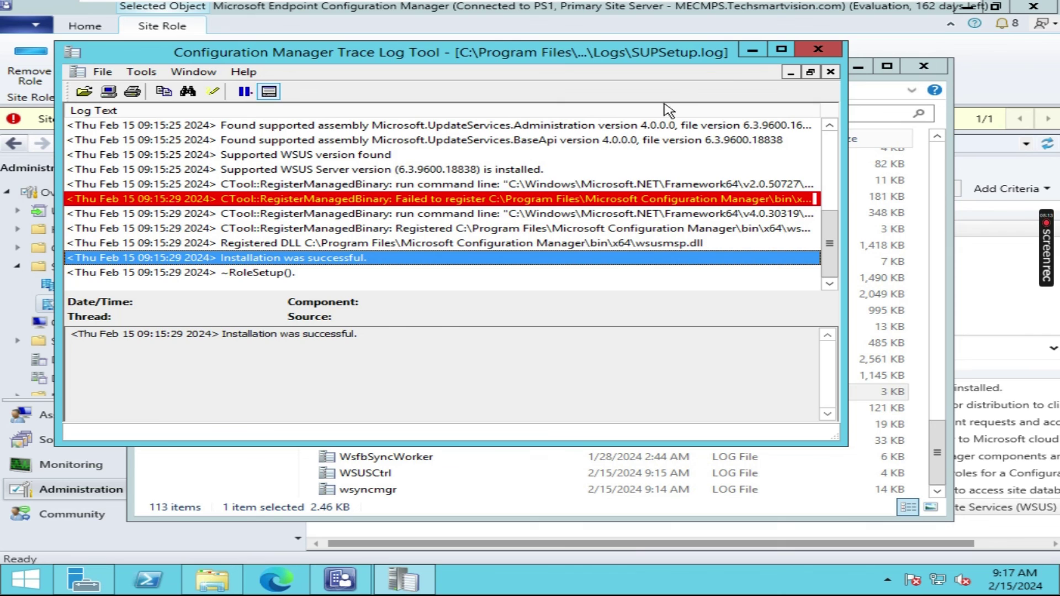
{"action": "left_click", "coordinate": [817, 50]}
{"action": "left_click", "coordinate": [540, 440]}
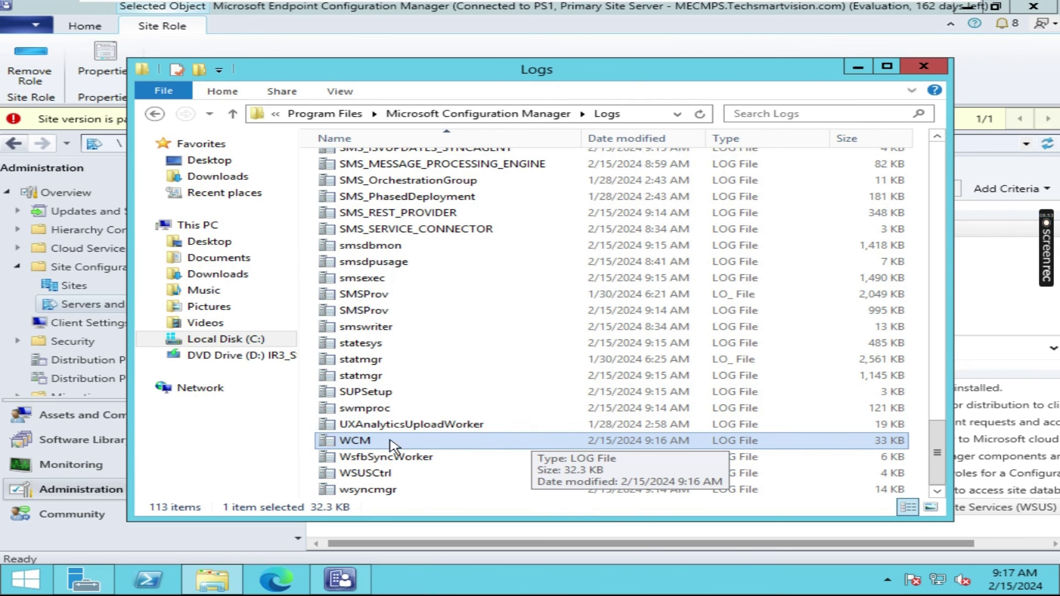
{"action": "double_click", "coordinate": [429, 440]}
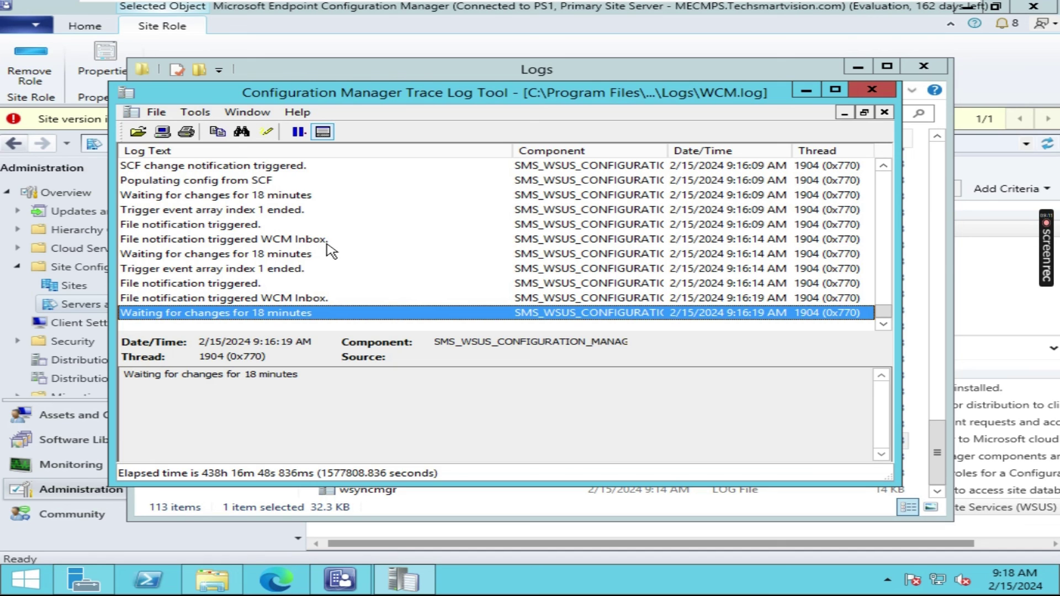
{"action": "left_click", "coordinate": [878, 91]}
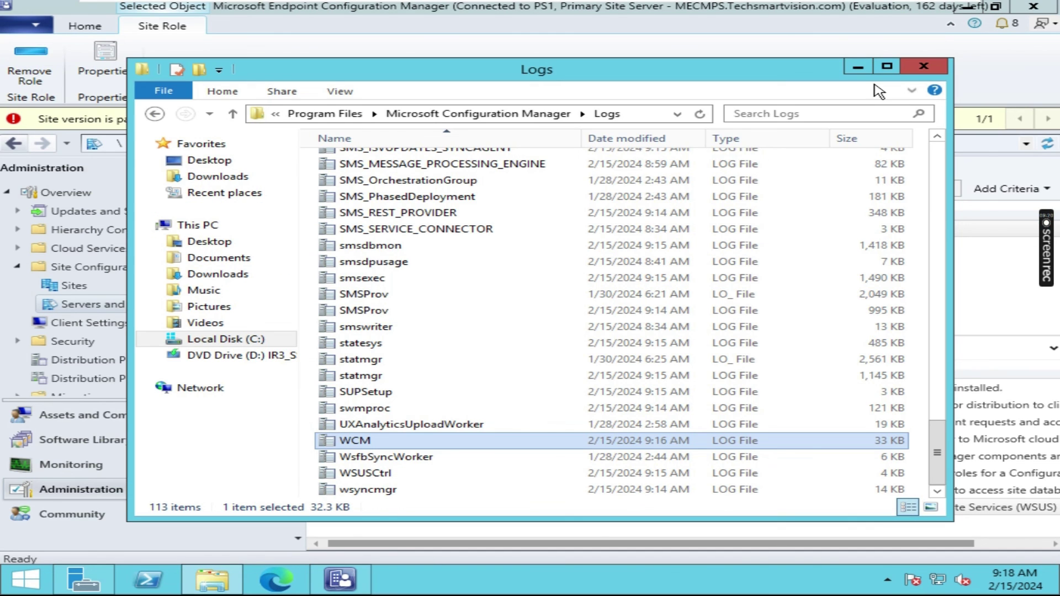